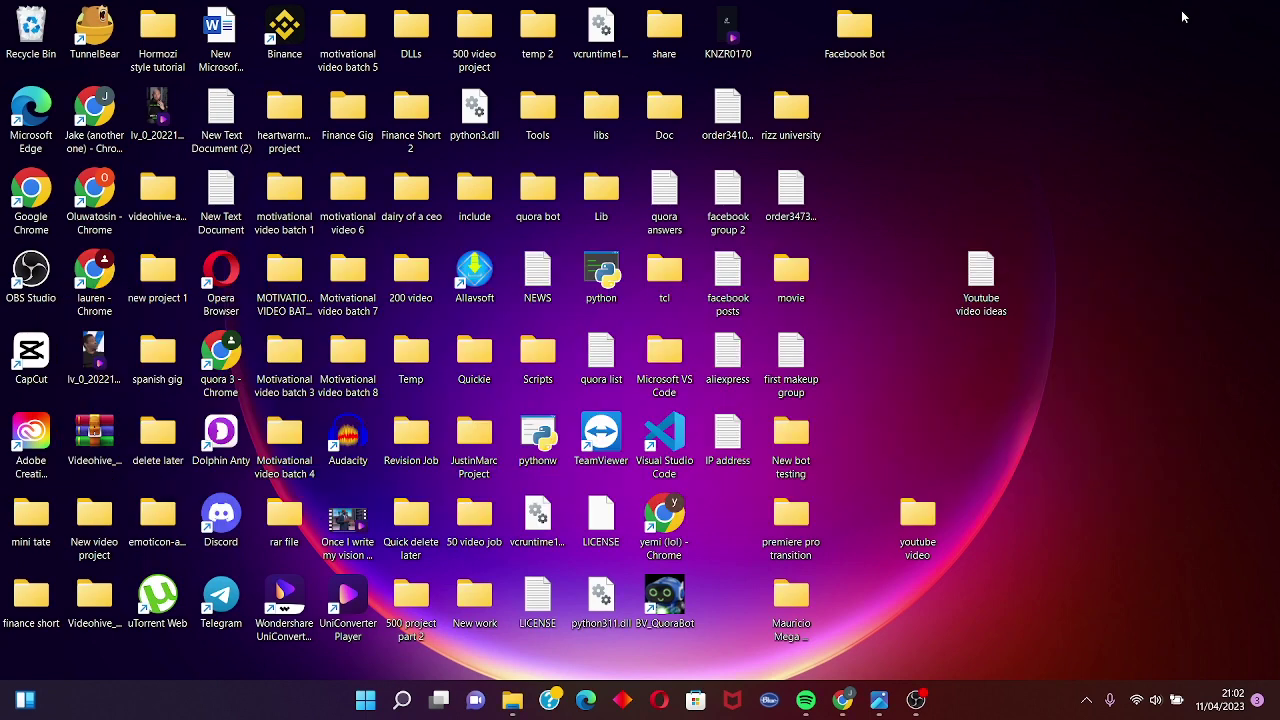
Launch Settings from the pinned apps in the Start menu
left_click(366, 702)
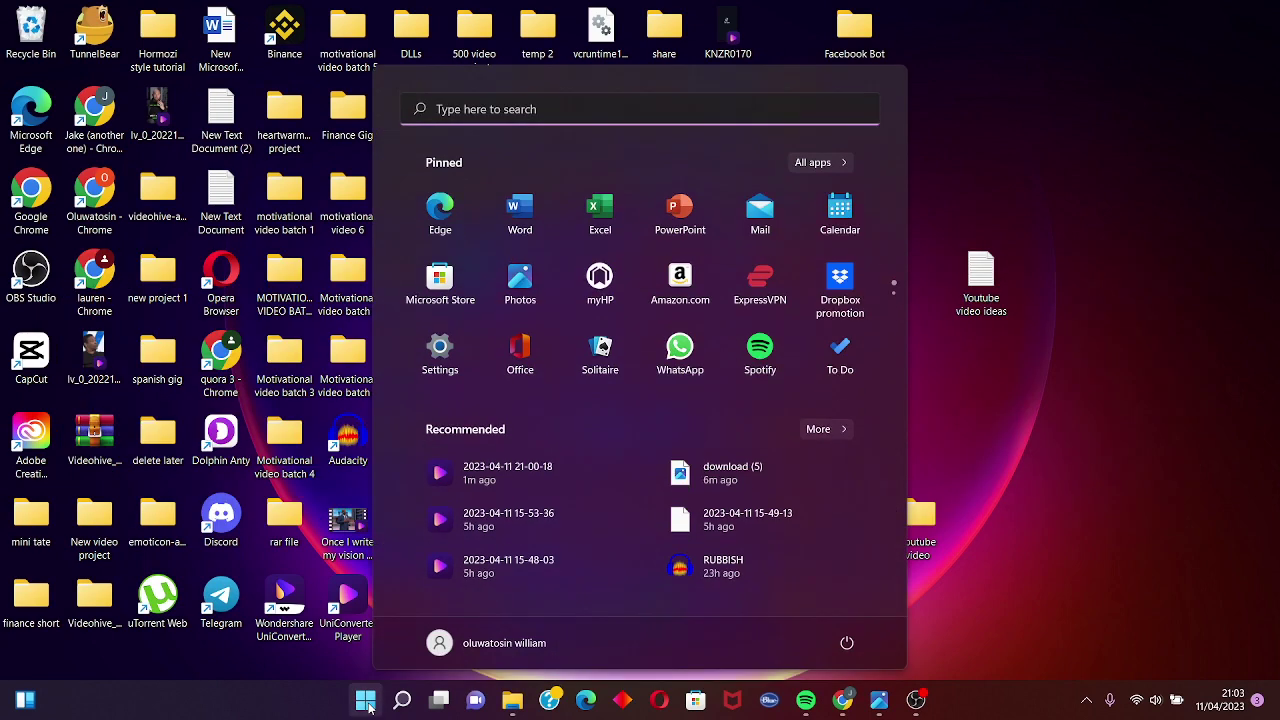
left_click(438, 350)
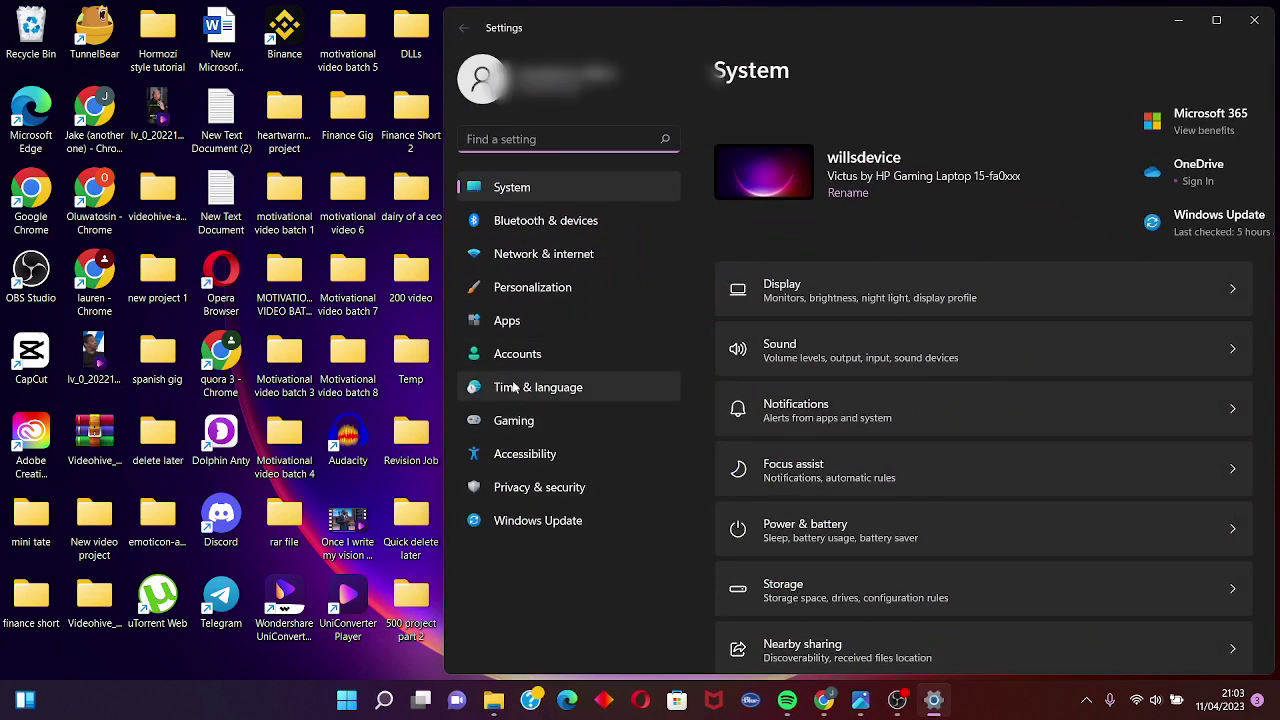
Toggle Set time automatically off and back on under Date & time, then return to Chrome
left_click(1210, 20)
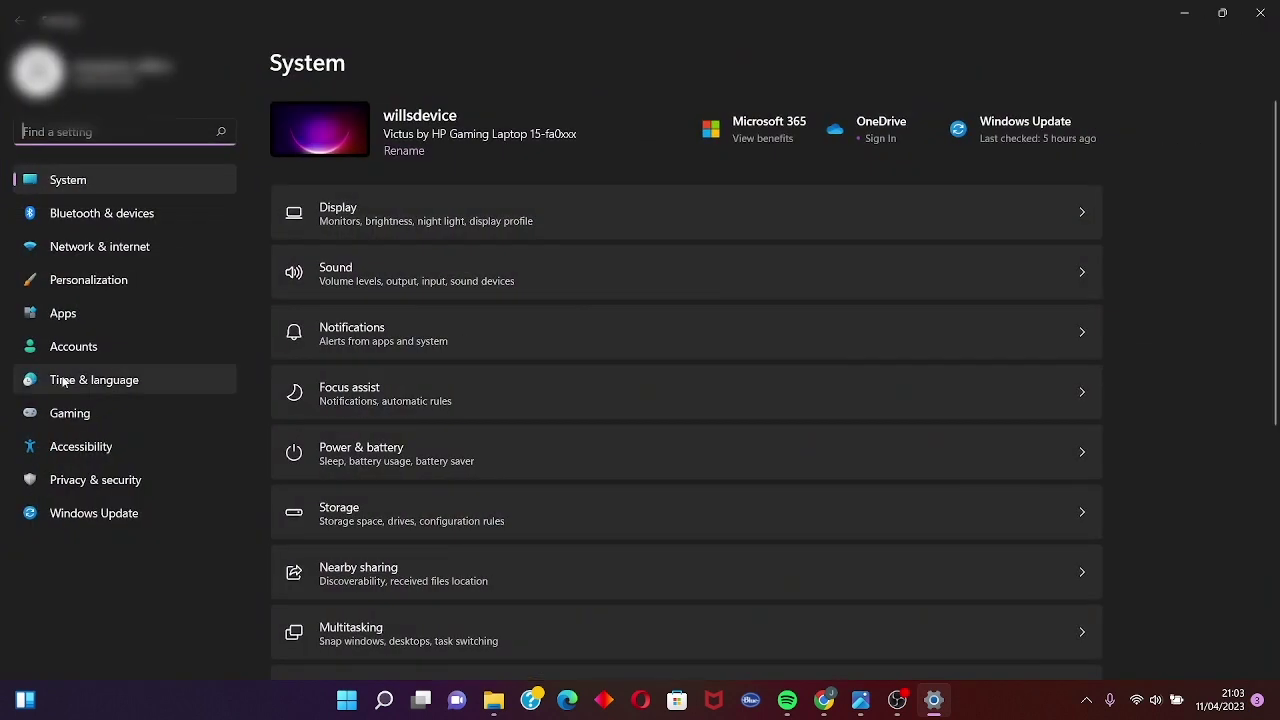
left_click(114, 381)
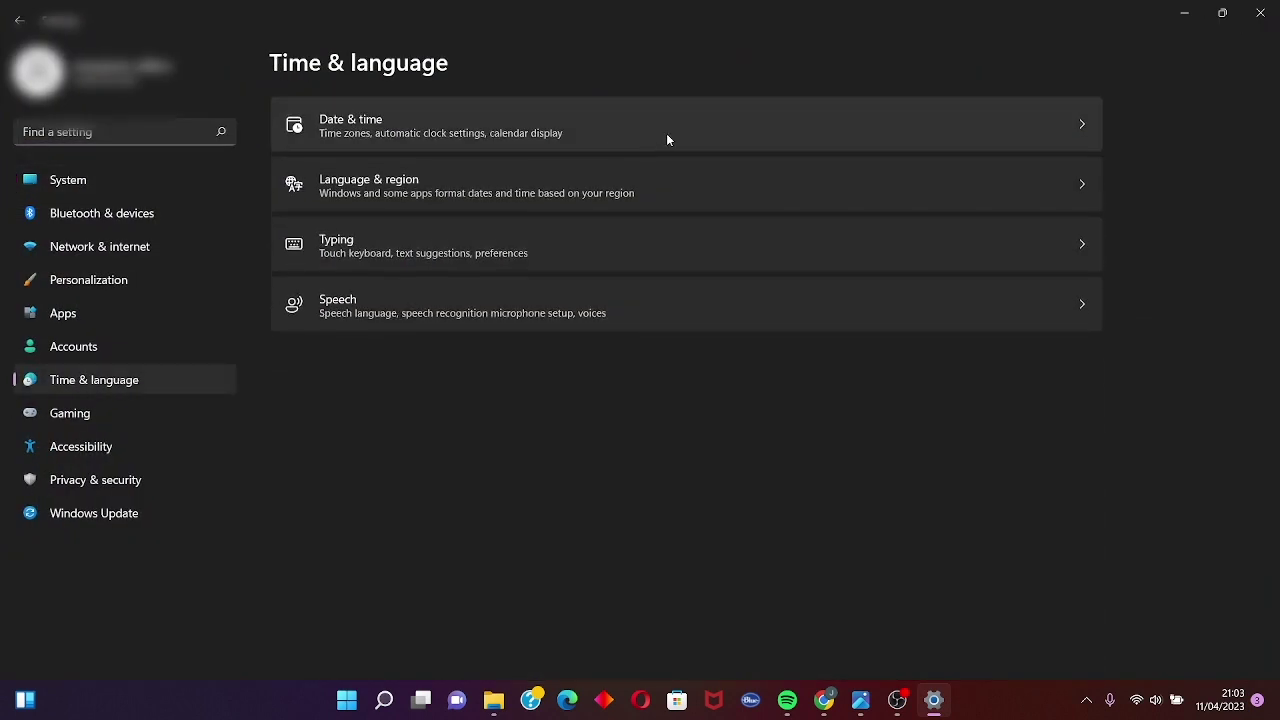
left_click(668, 140)
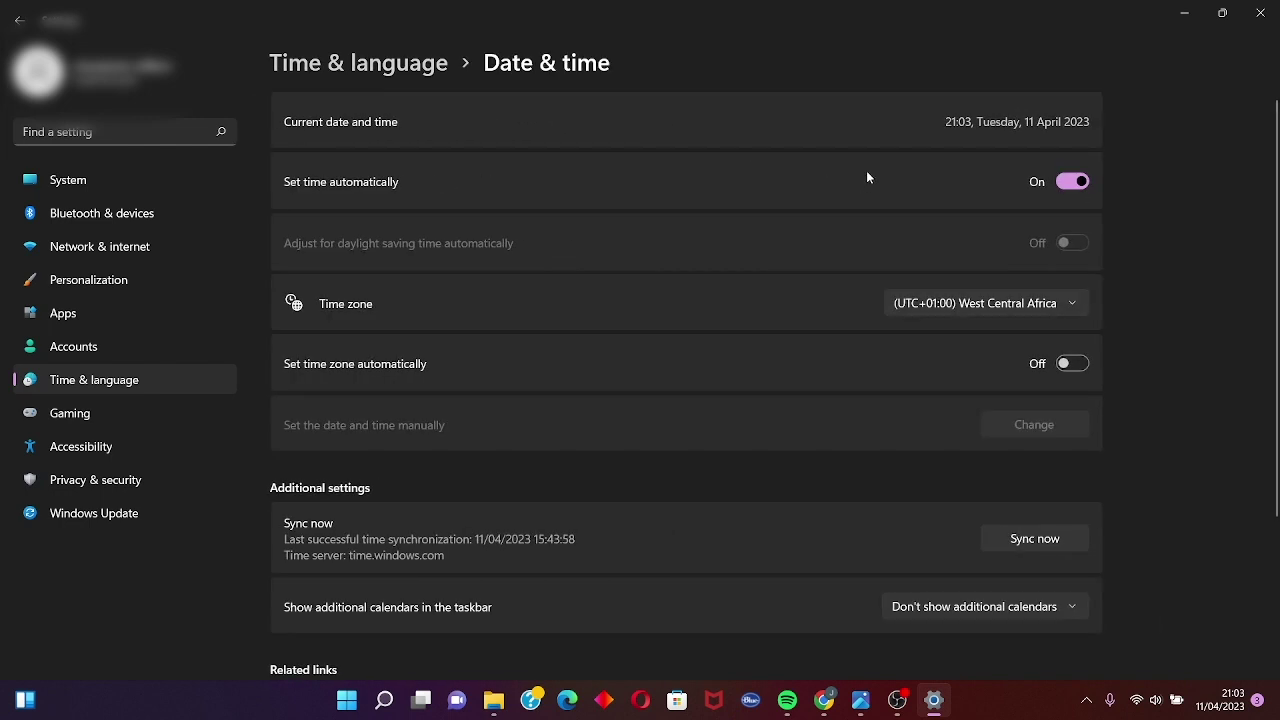
left_click(1068, 182)
left_click(1072, 180)
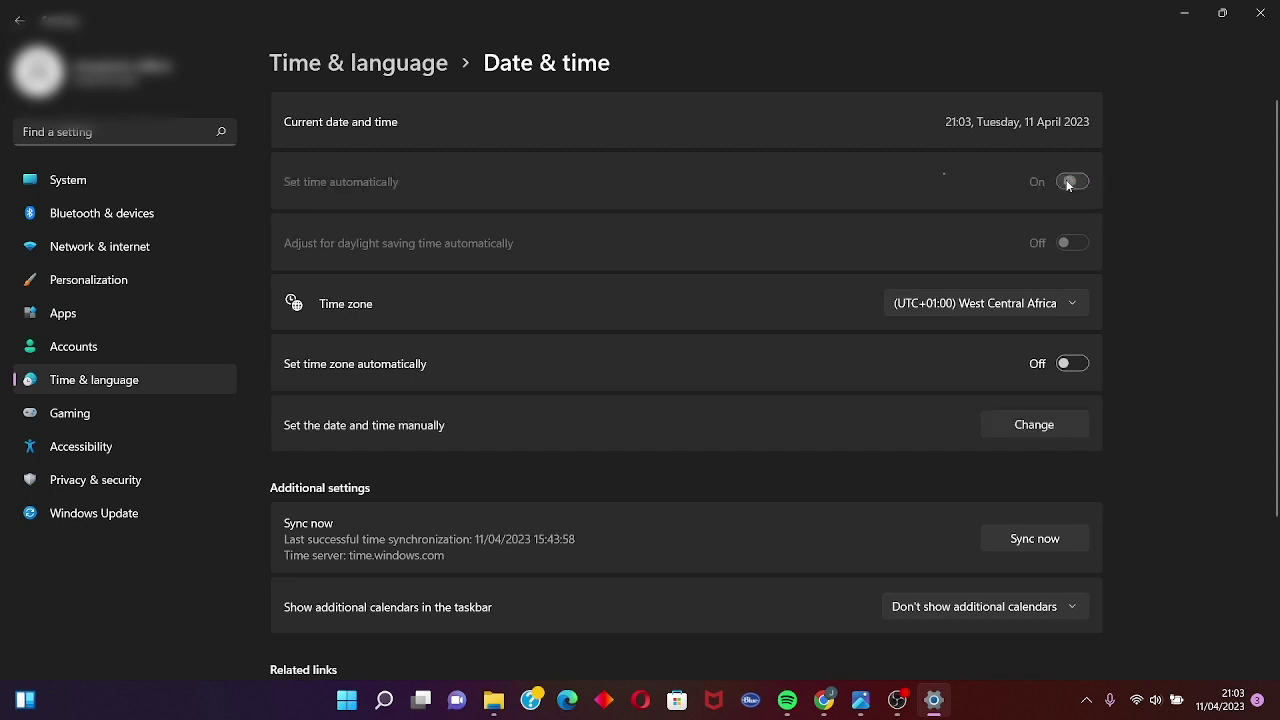
left_click(1184, 12)
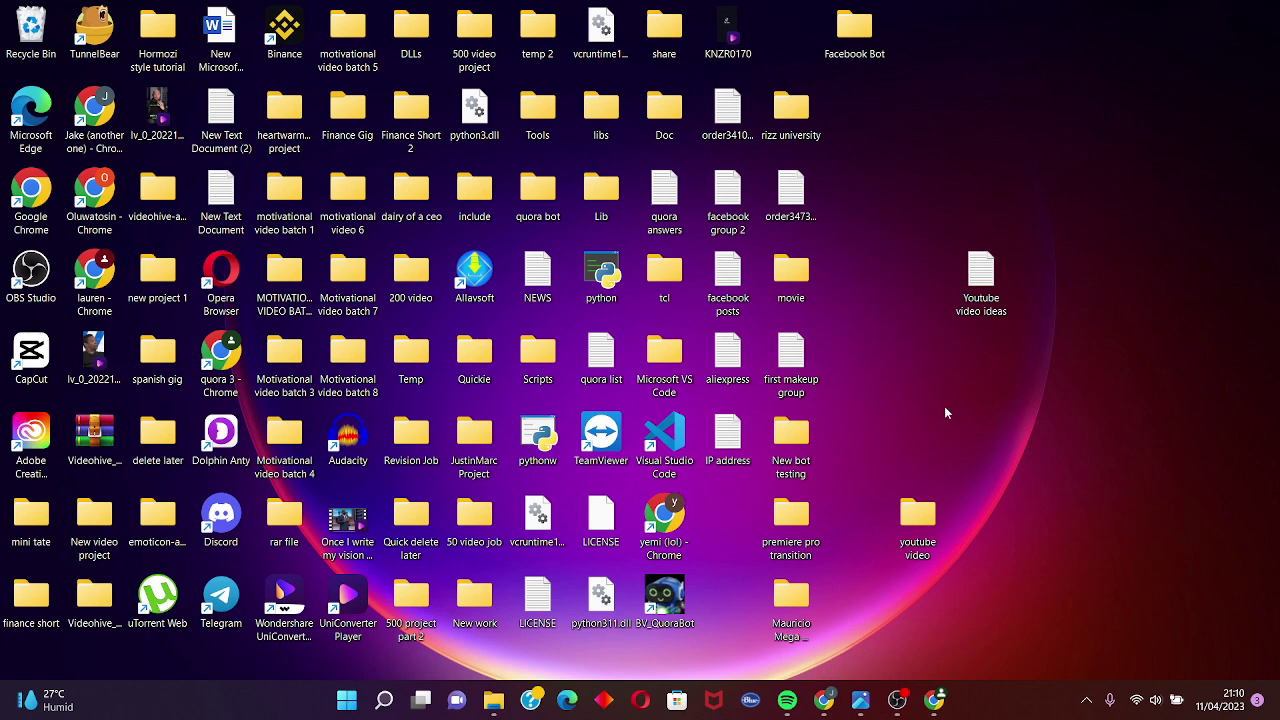
left_click(943, 712)
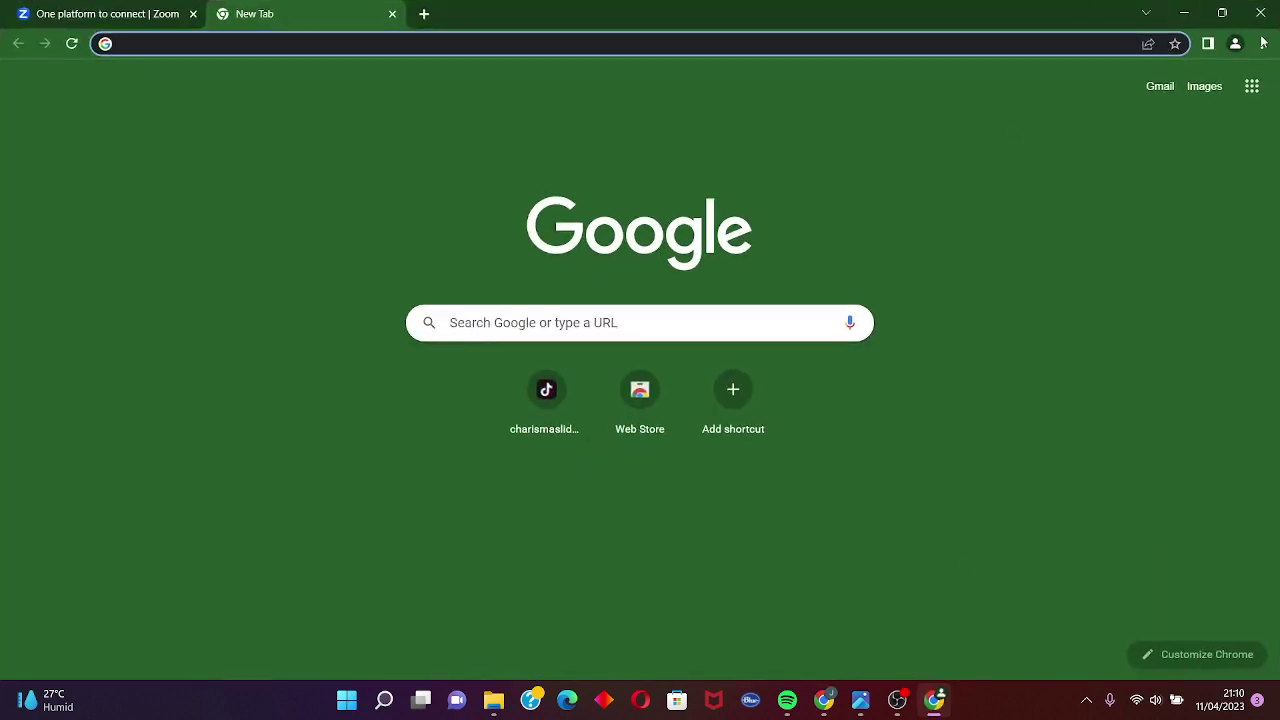
Switch on Always use secure connections in Chrome's Privacy and security > Security settings
left_click(1264, 44)
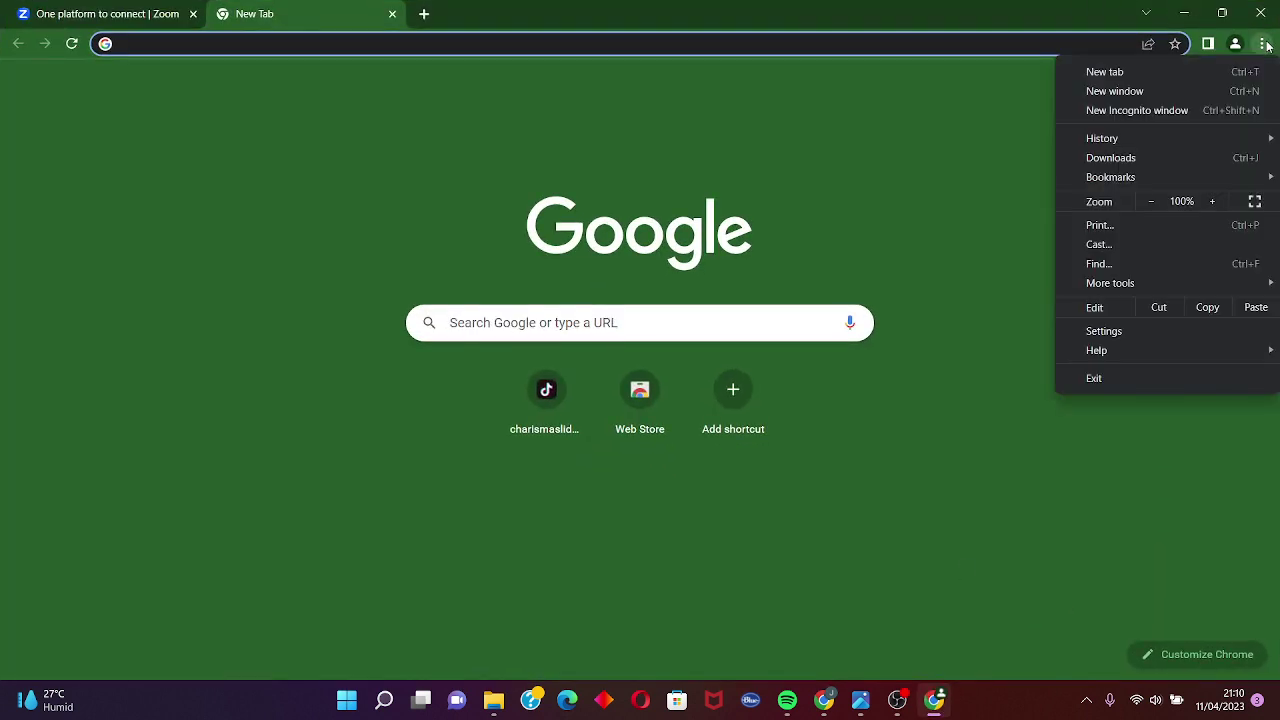
left_click(1143, 334)
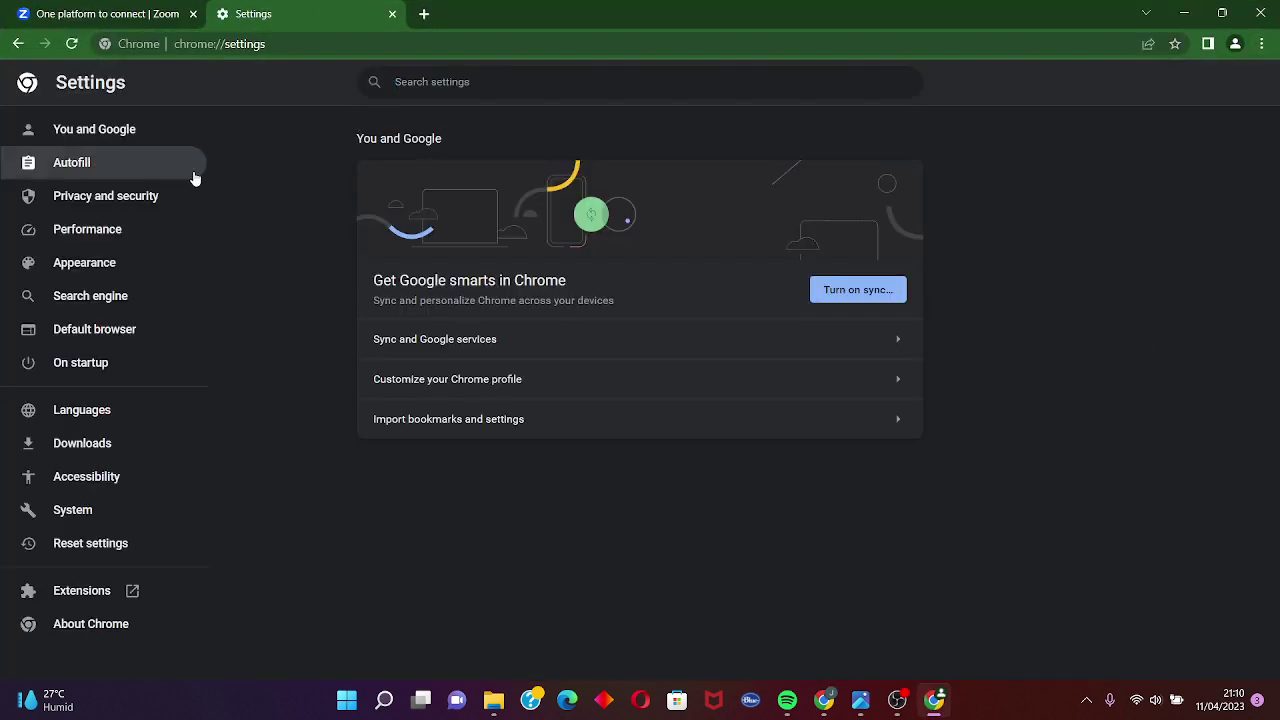
left_click(148, 196)
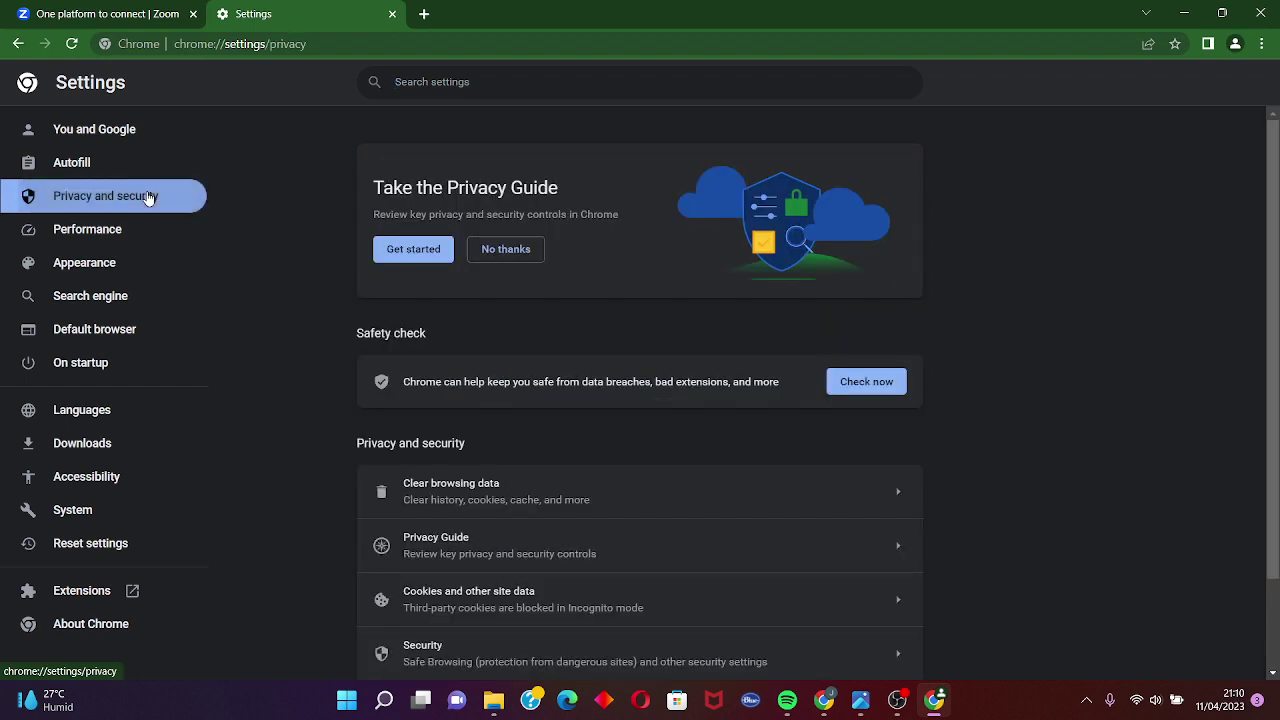
scroll(634, 381, "down", 1)
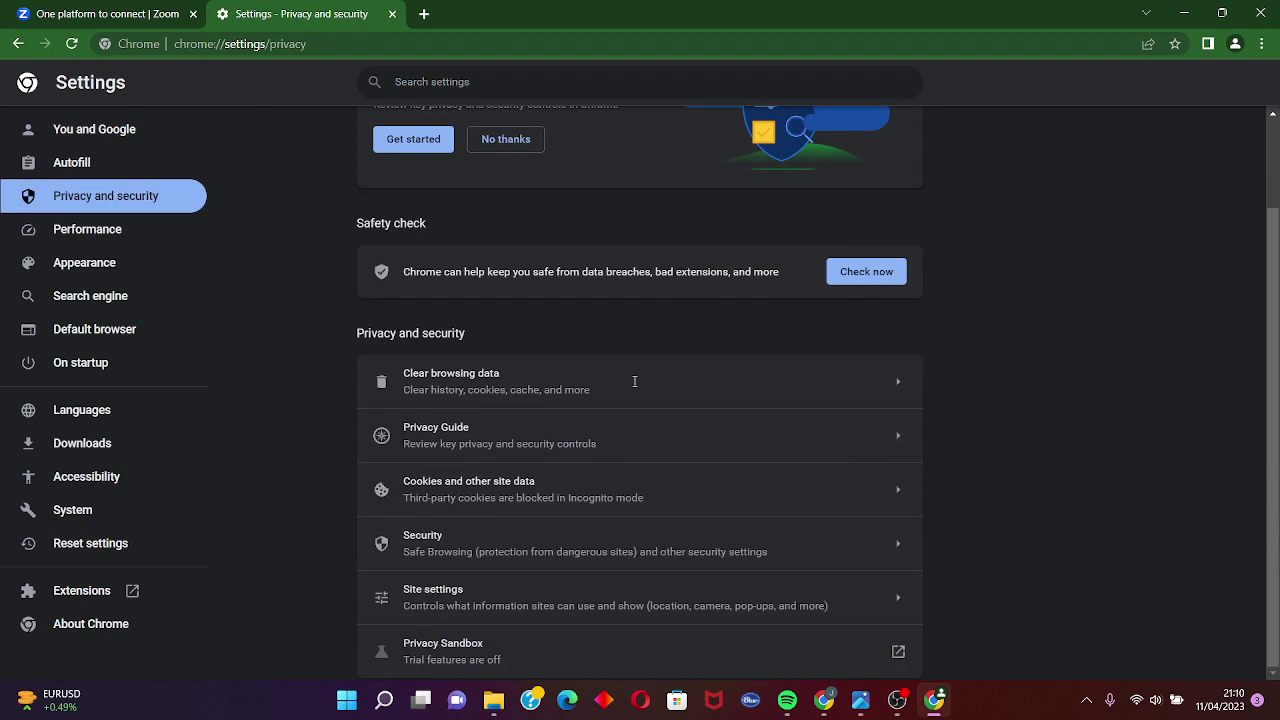
left_click(505, 547)
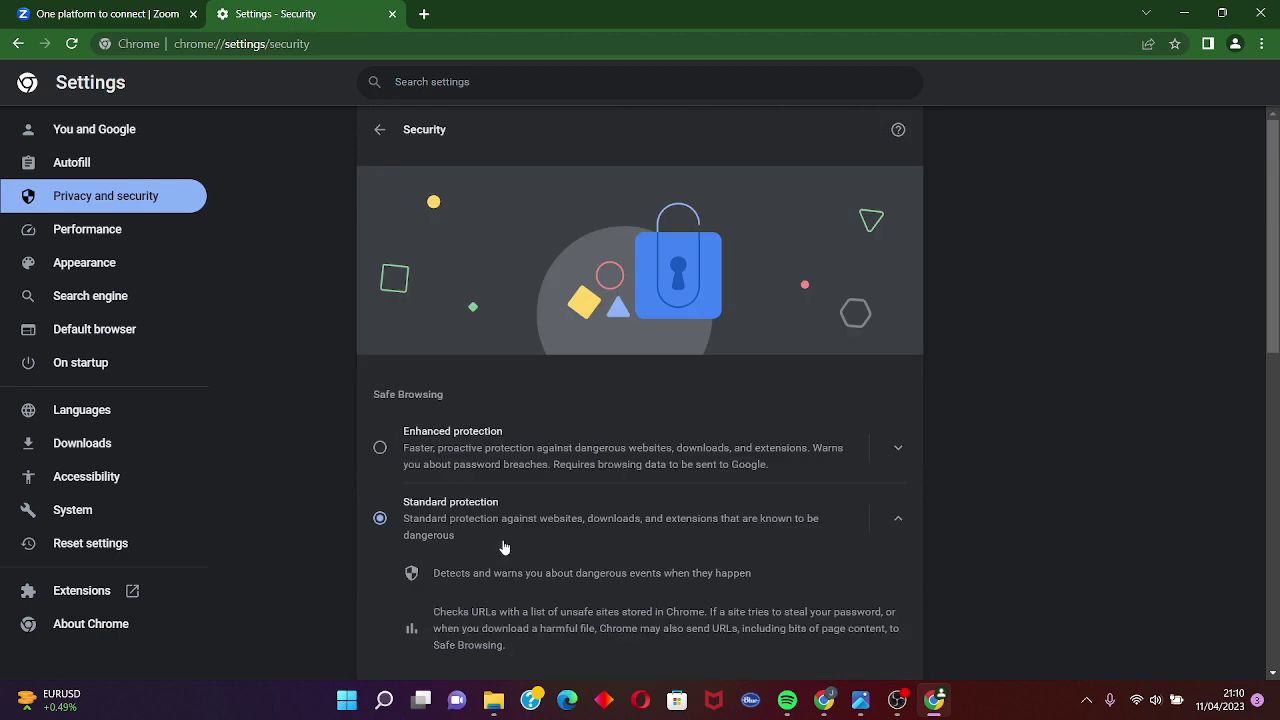
scroll(505, 547, "down", 4)
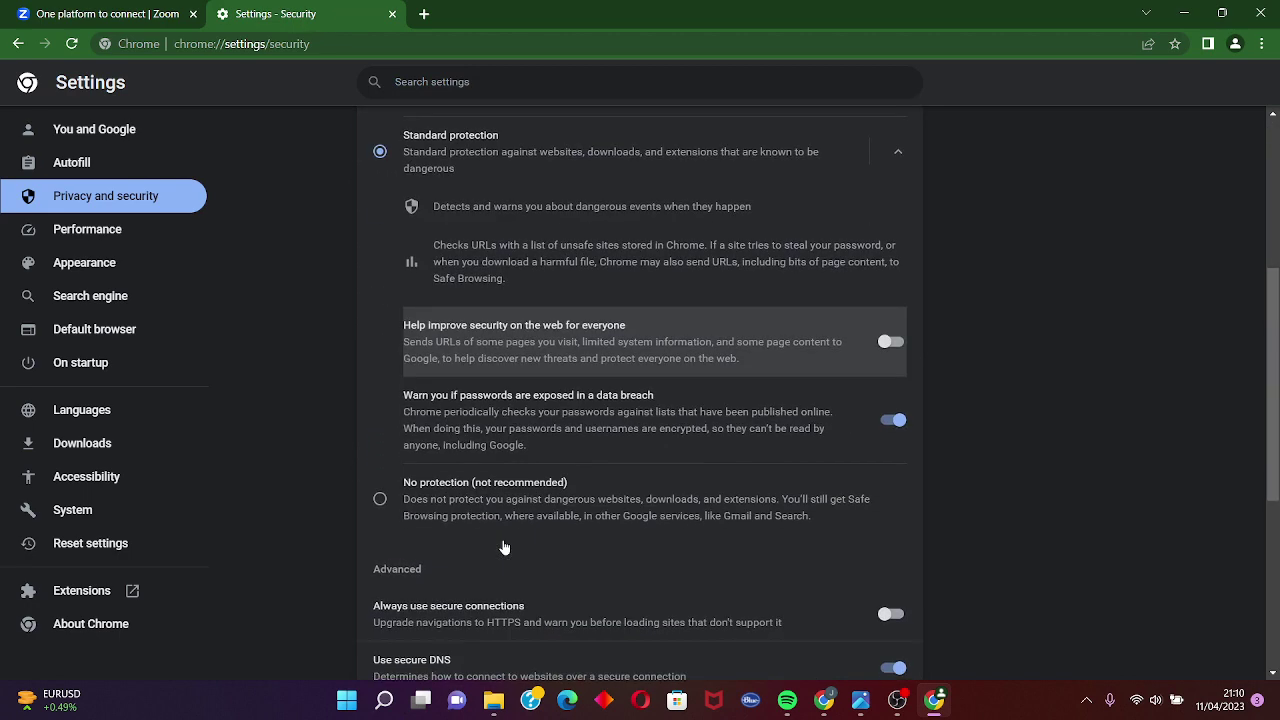
scroll(505, 547, "down", 1)
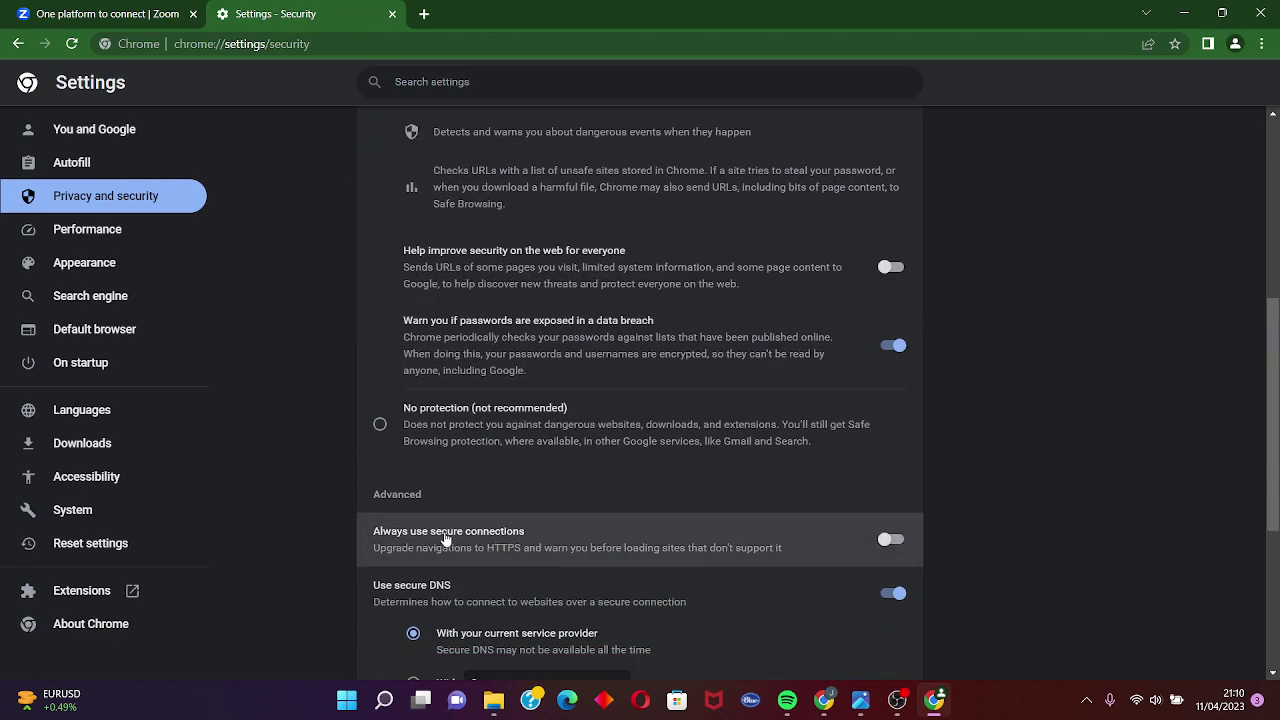
scroll(780, 500, "down", 3)
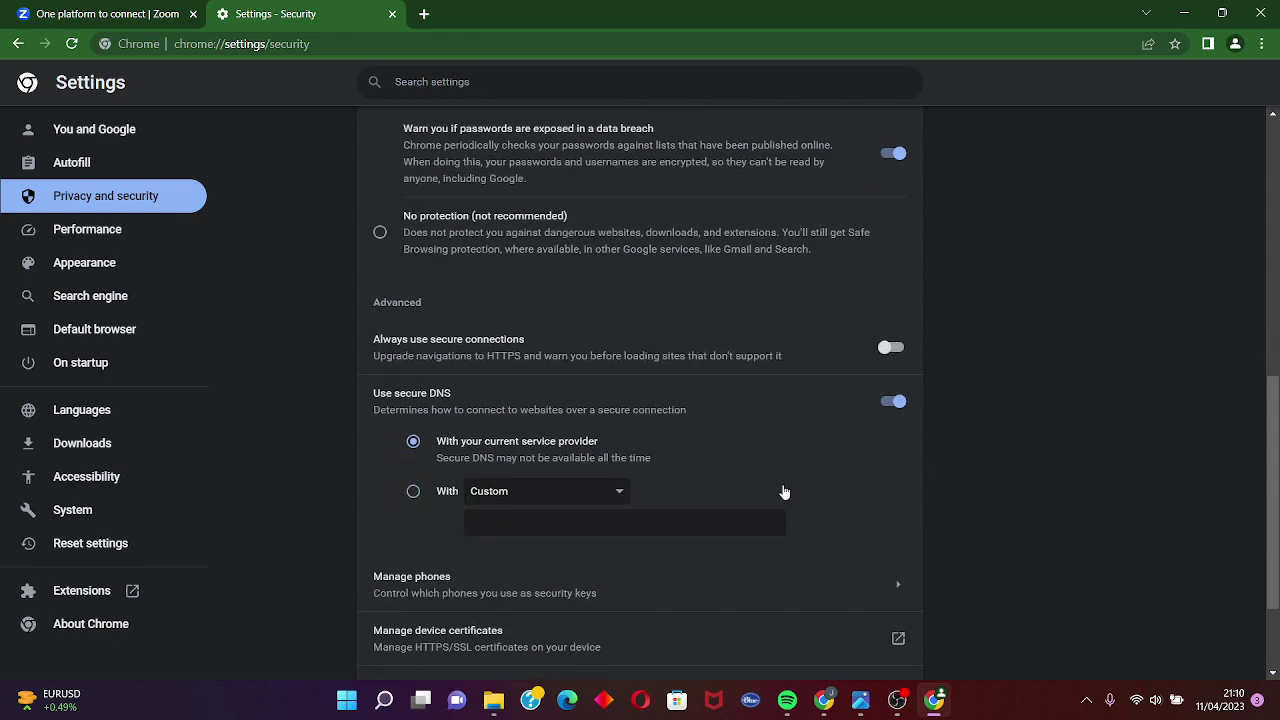
left_click(890, 347)
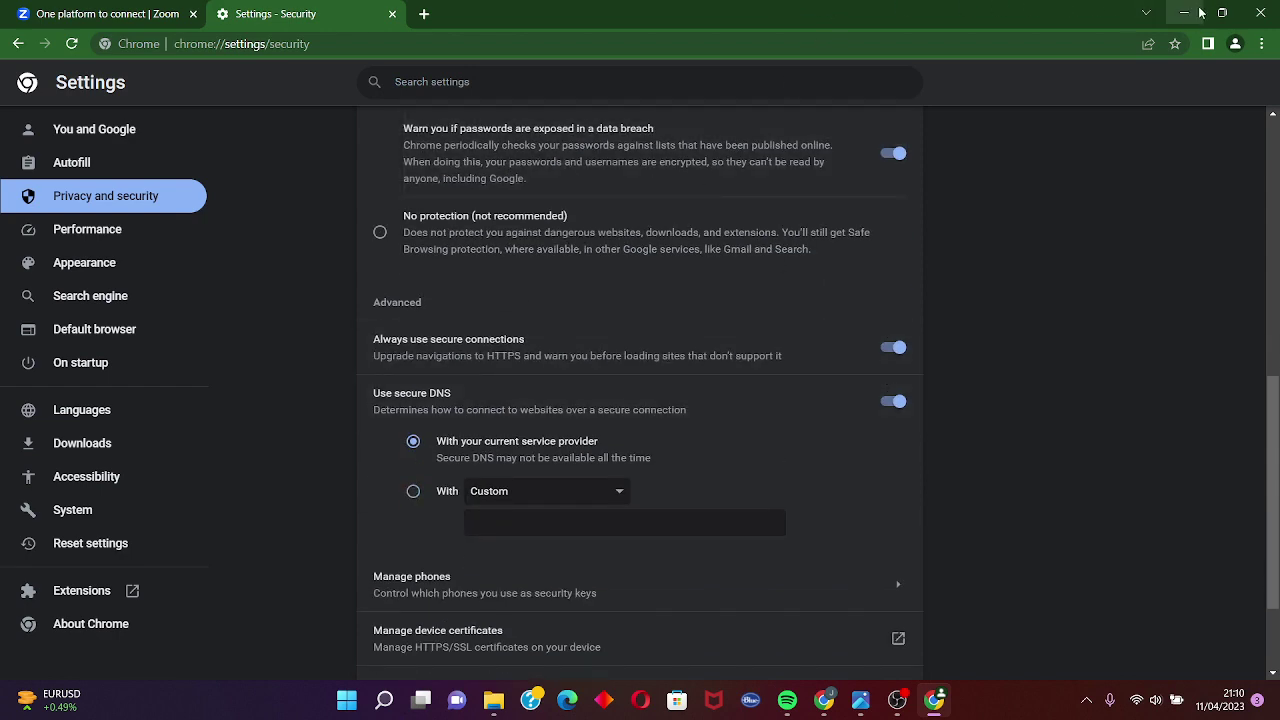
Stop the ongoing OBS Studio recording
left_click(897, 700)
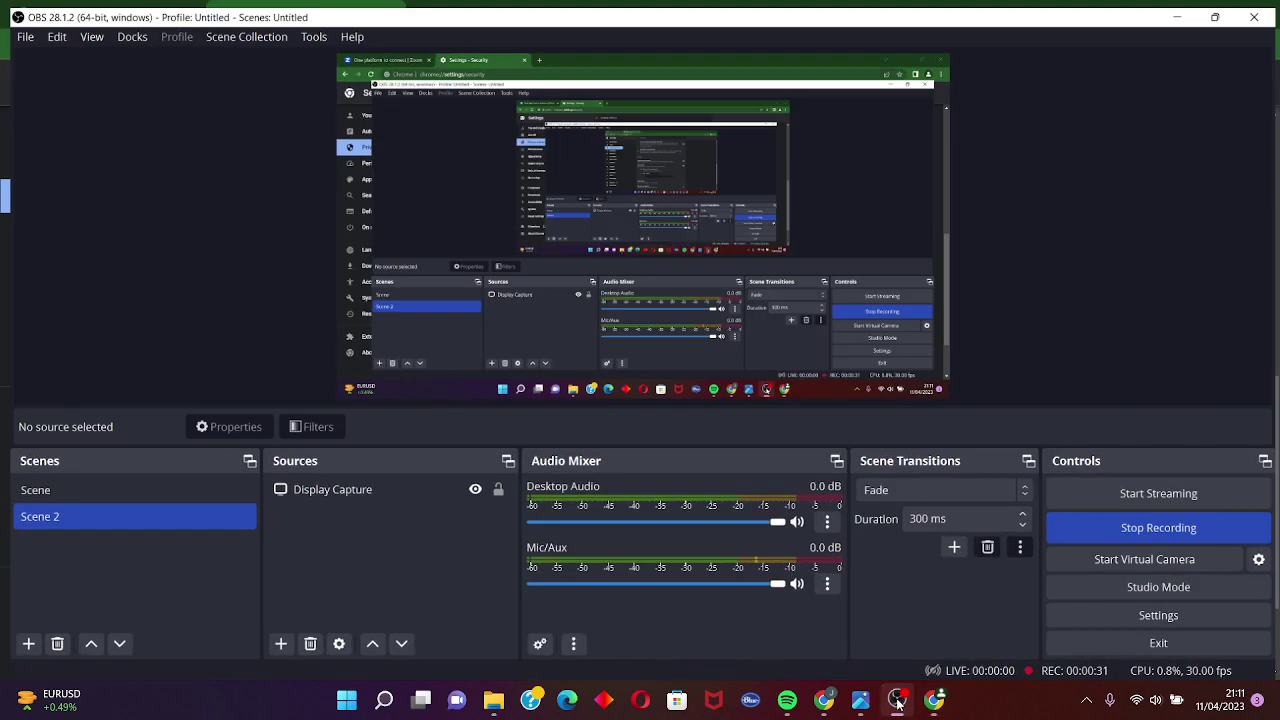
left_click(1123, 529)
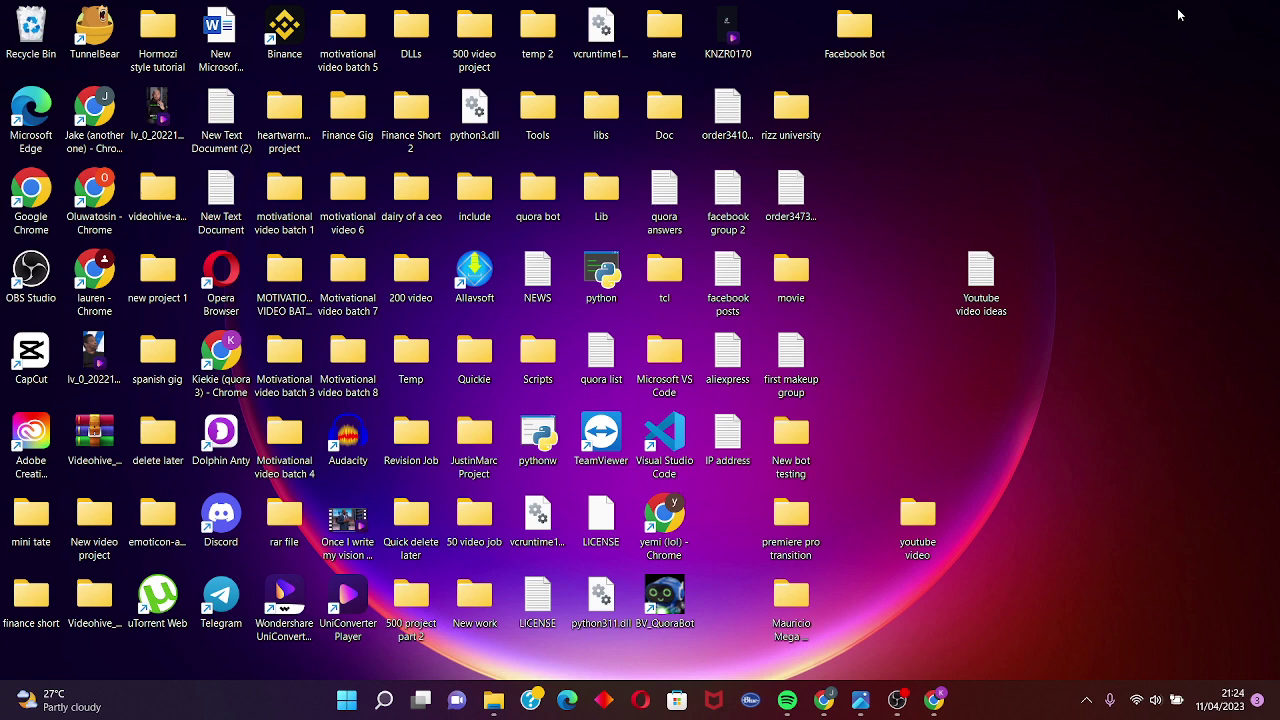
Delete the connected Google calendar and contacts integration on the Zoom Profile page
left_click(937, 701)
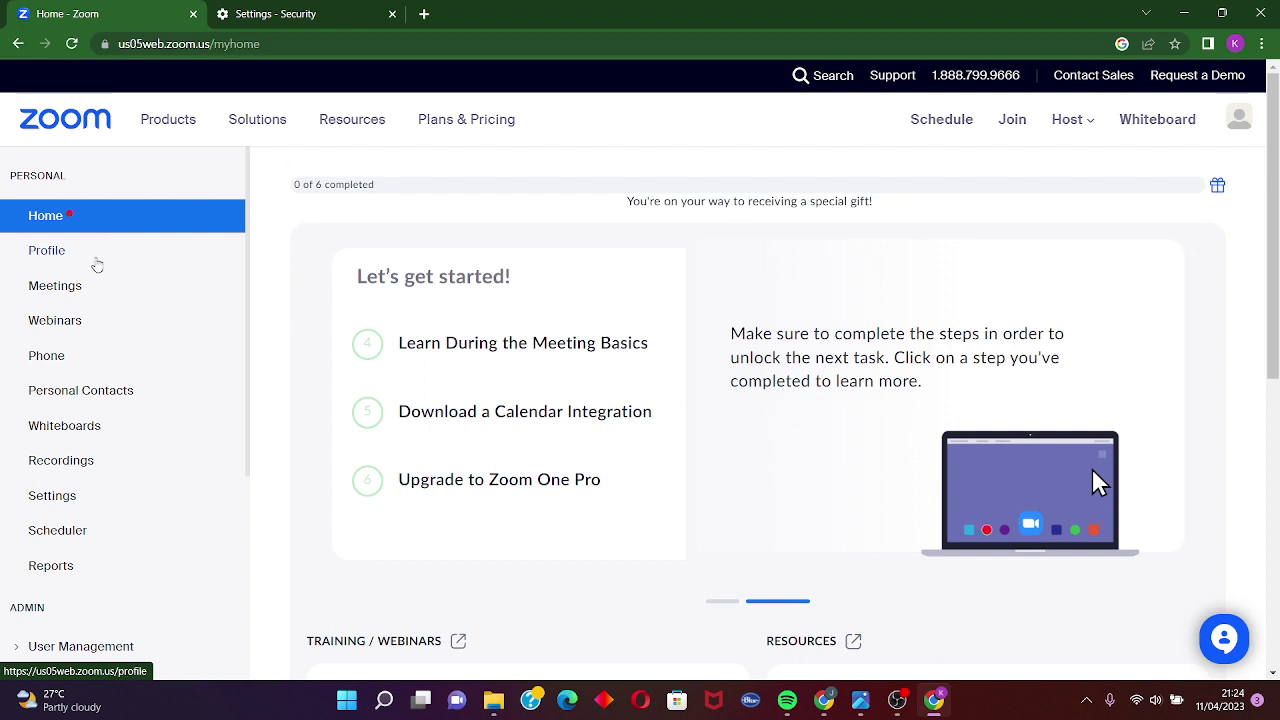
left_click(97, 264)
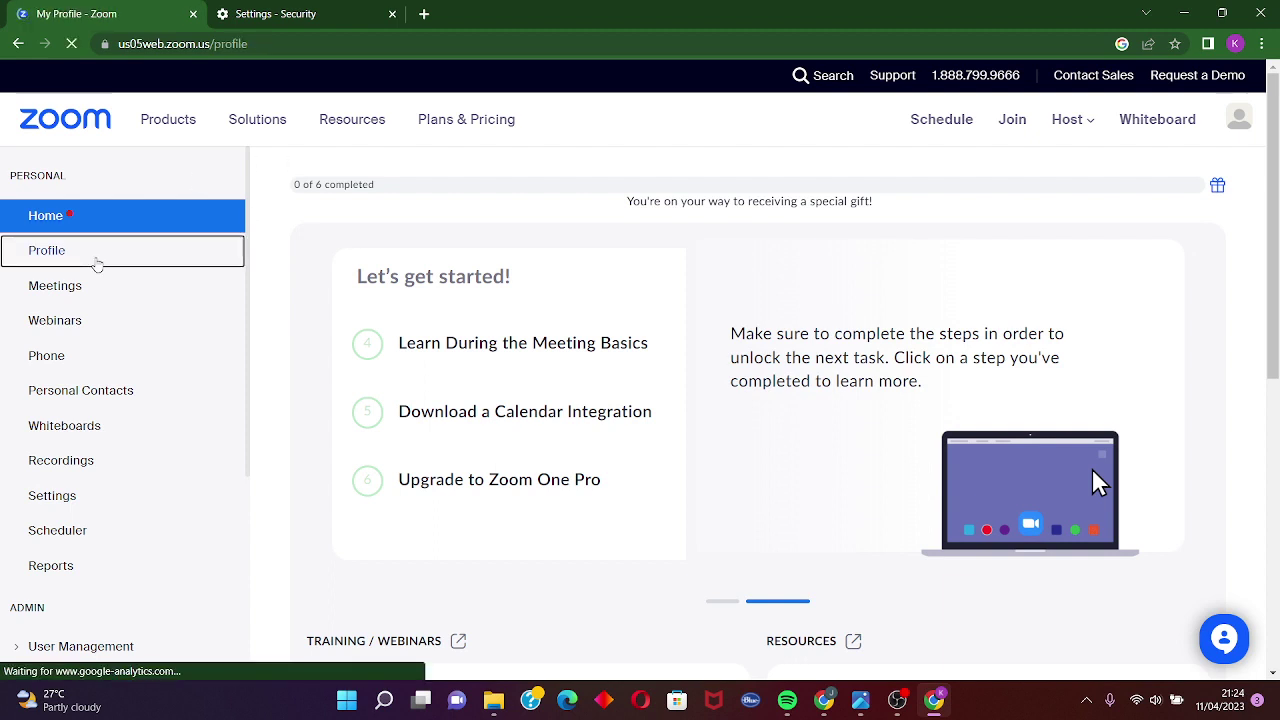
scroll(607, 445, "down", 3)
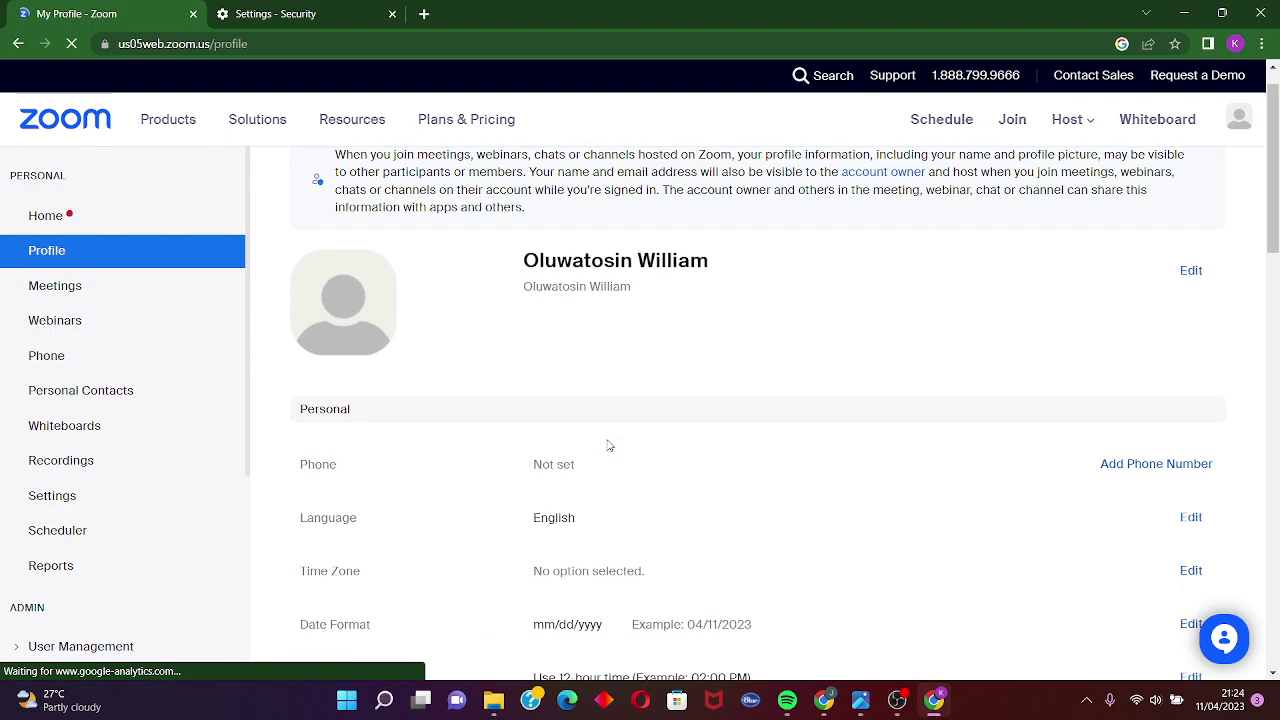
scroll(607, 445, "down", 9)
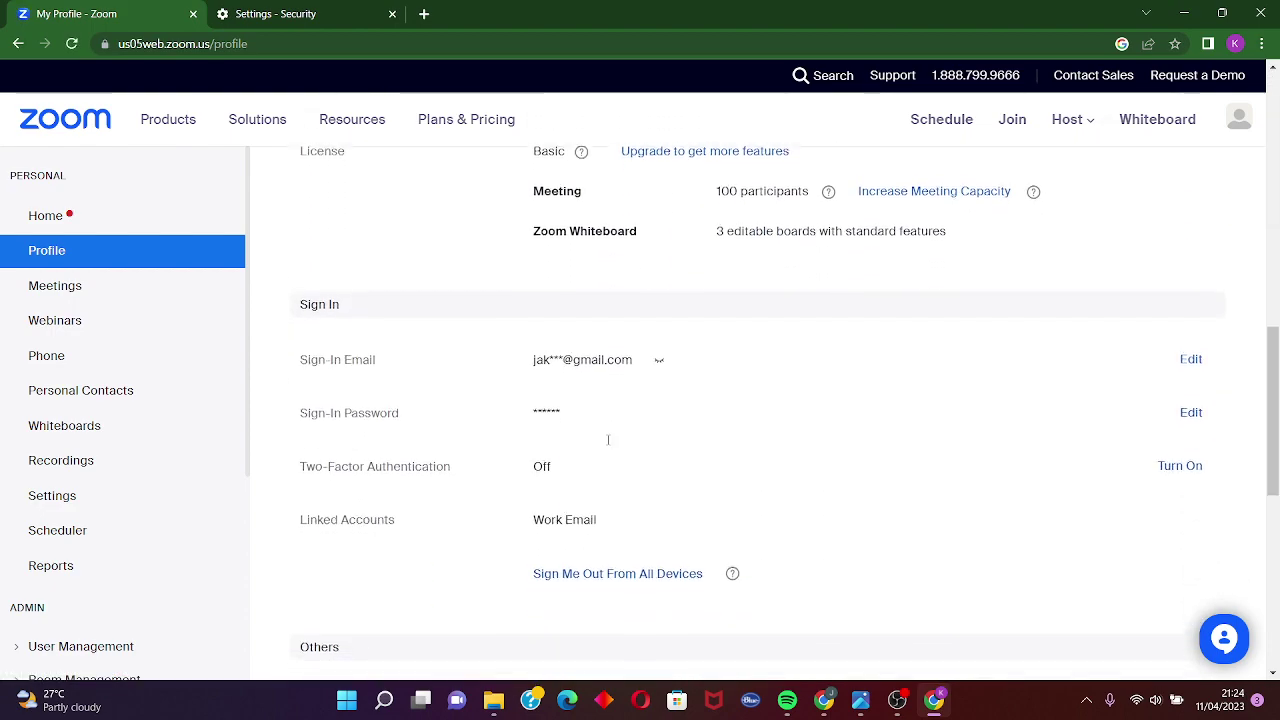
scroll(607, 440, "down", 4)
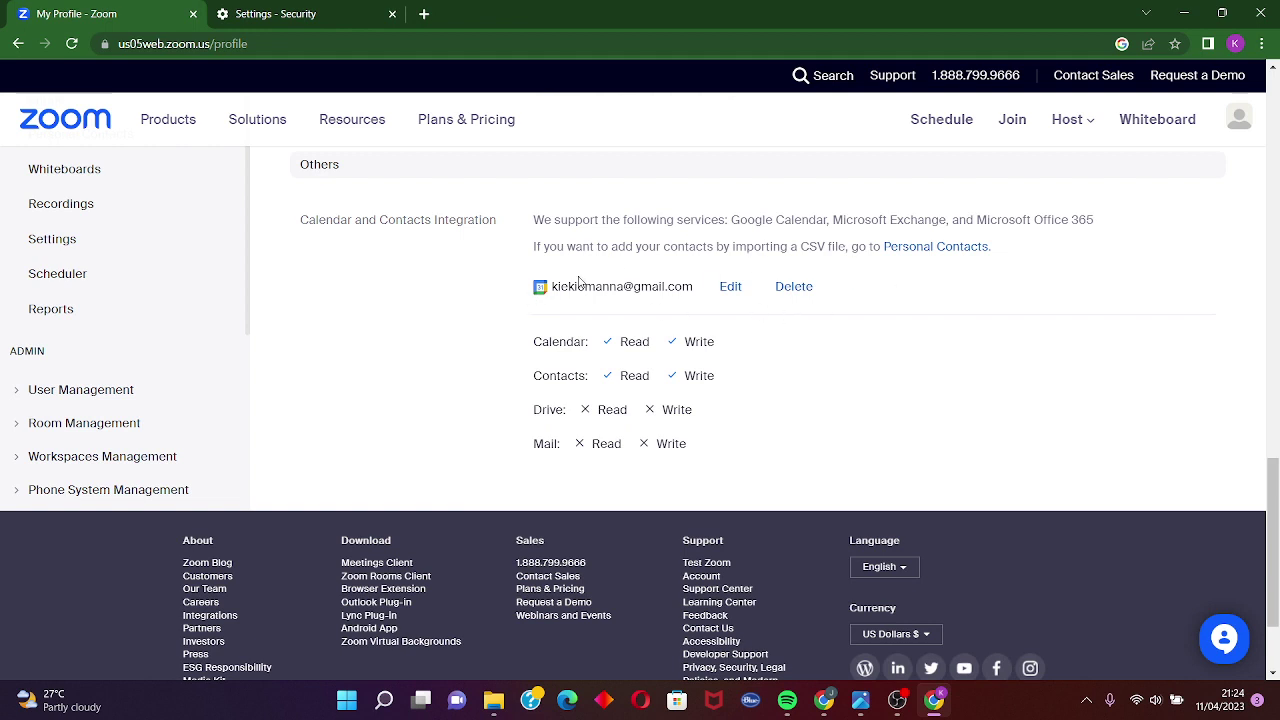
left_click_drag(505, 226, 296, 228)
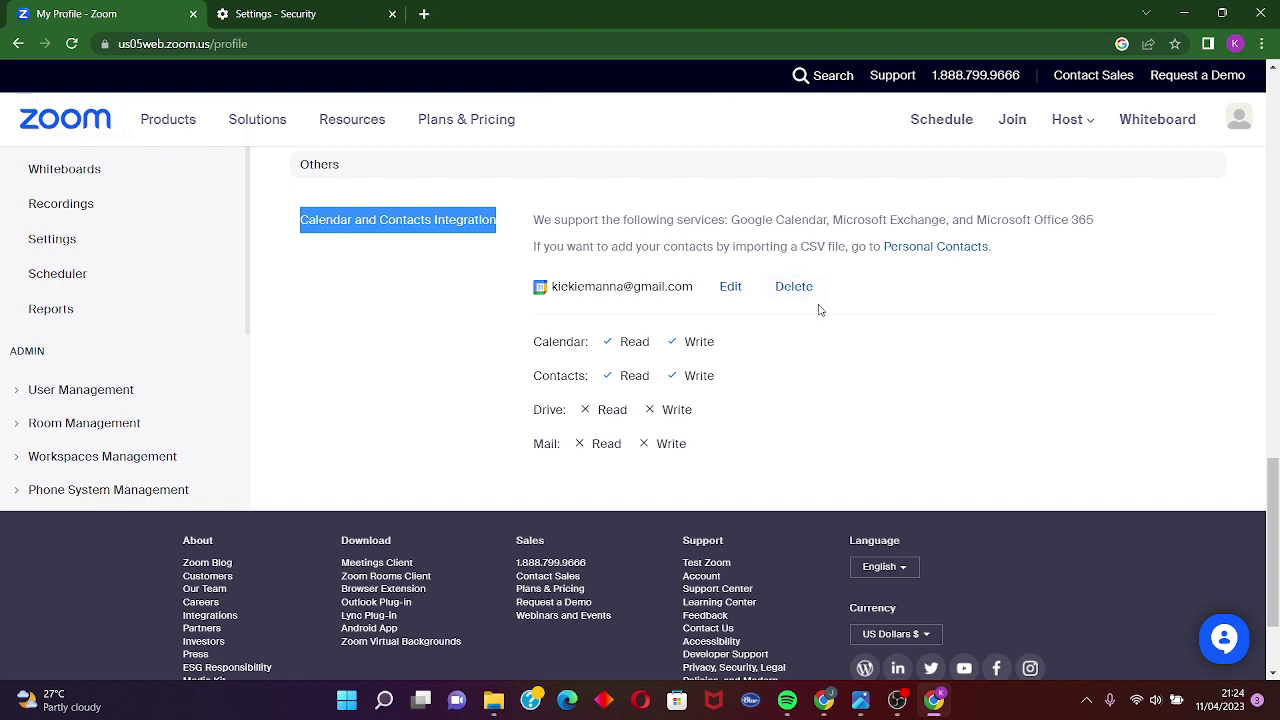
left_click(792, 287)
left_click(729, 303)
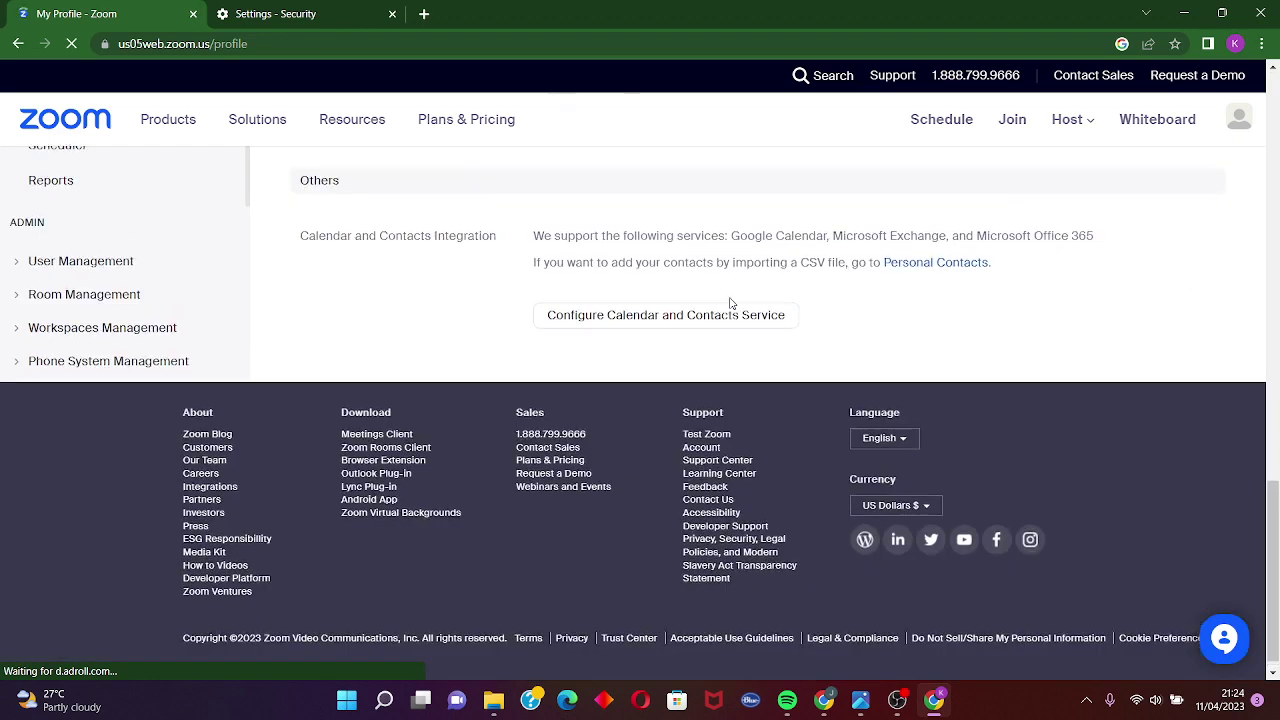
Choose 'Sign Me Out From All Devices' on the Zoom profile and confirm it
scroll(730, 303, "up", 3)
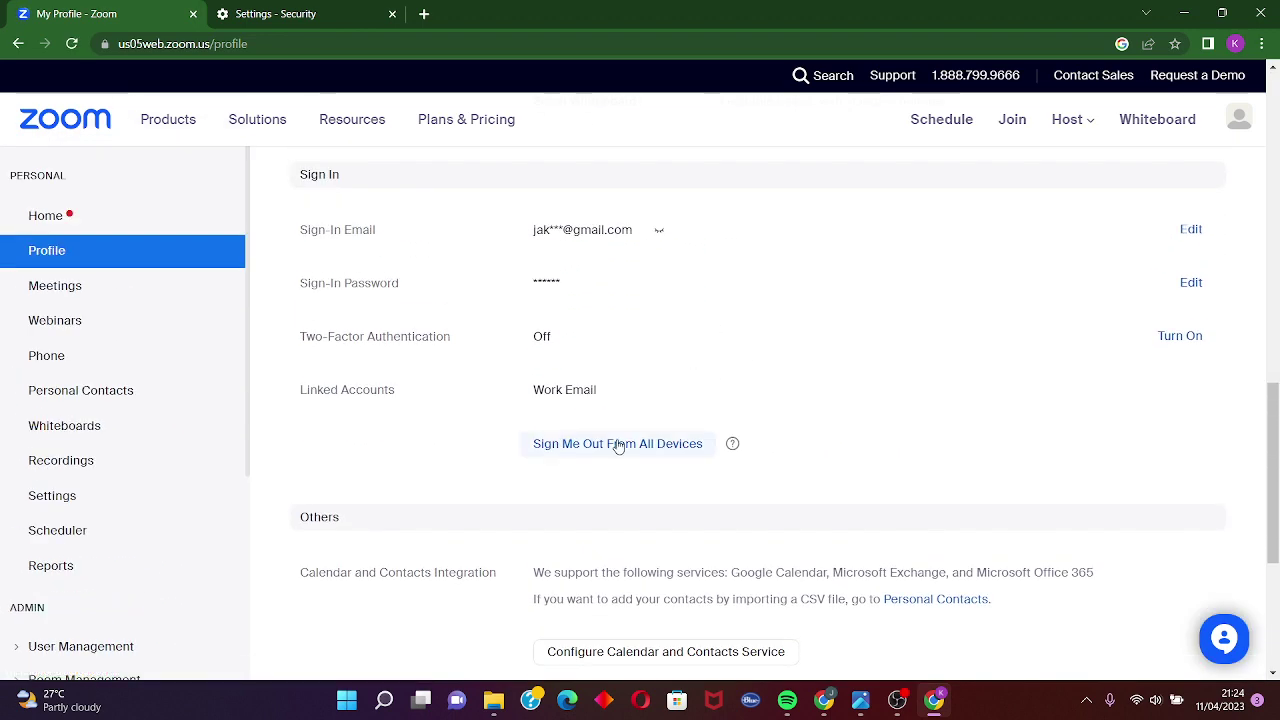
left_click(618, 444)
left_click(722, 294)
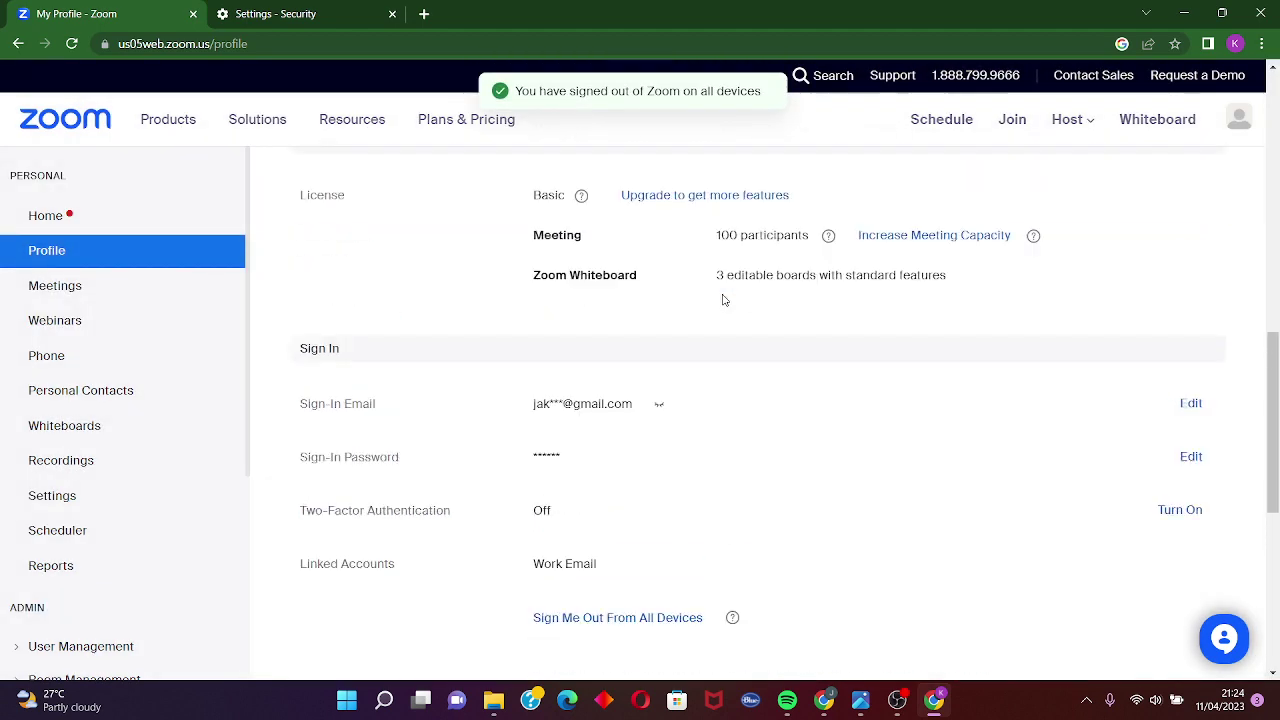
scroll(724, 300, "up", 10)
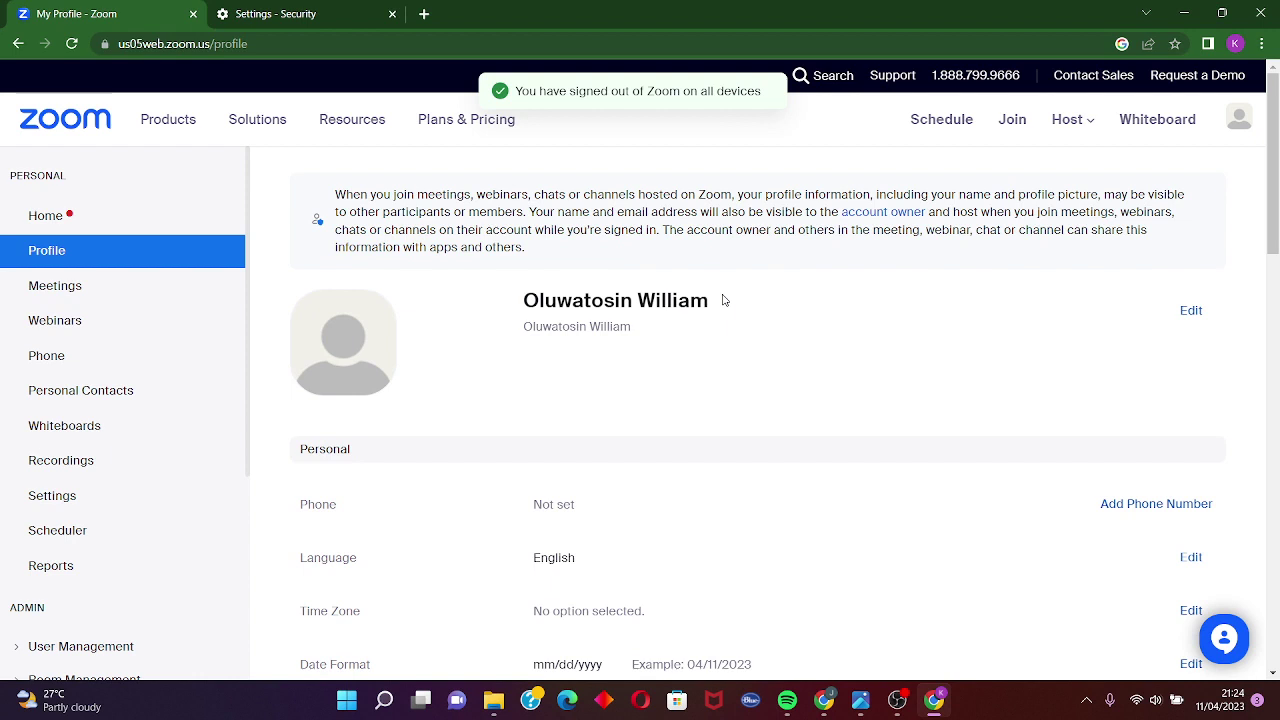
scroll(724, 300, "down", 3)
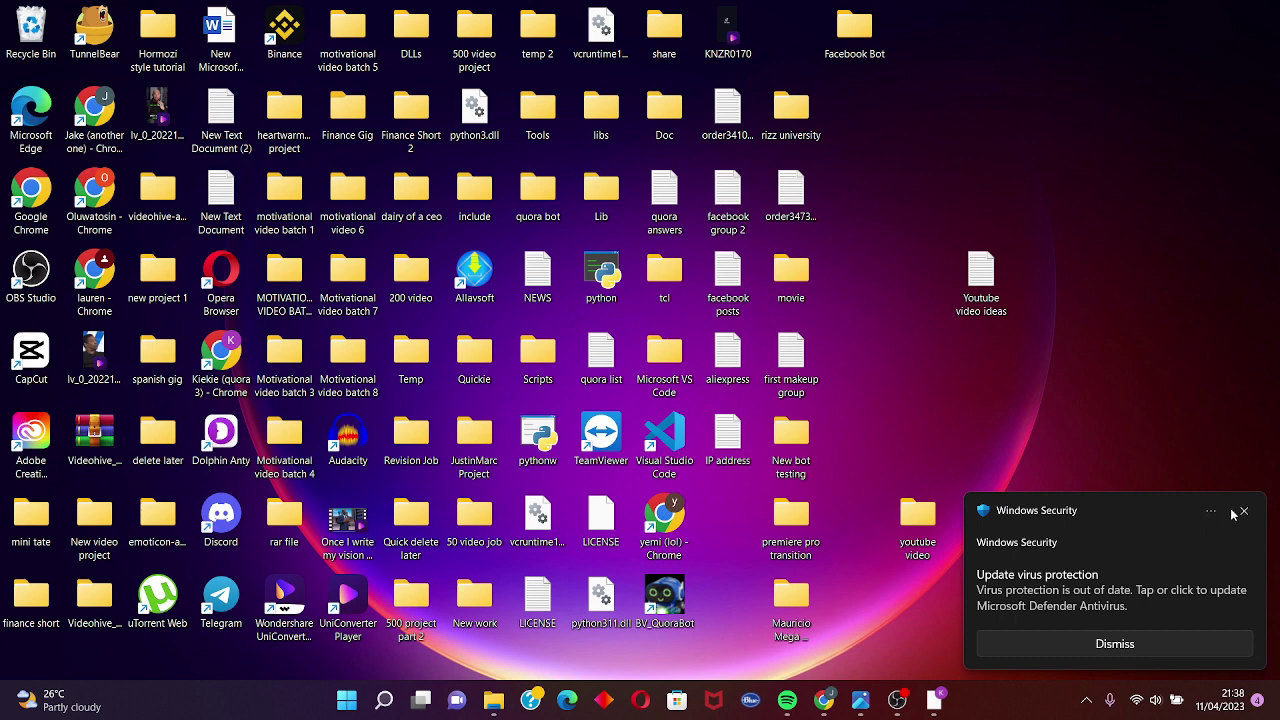
Dismiss the Windows Security toast and open Control Panel by searching 'con' in Start
left_click(1243, 512)
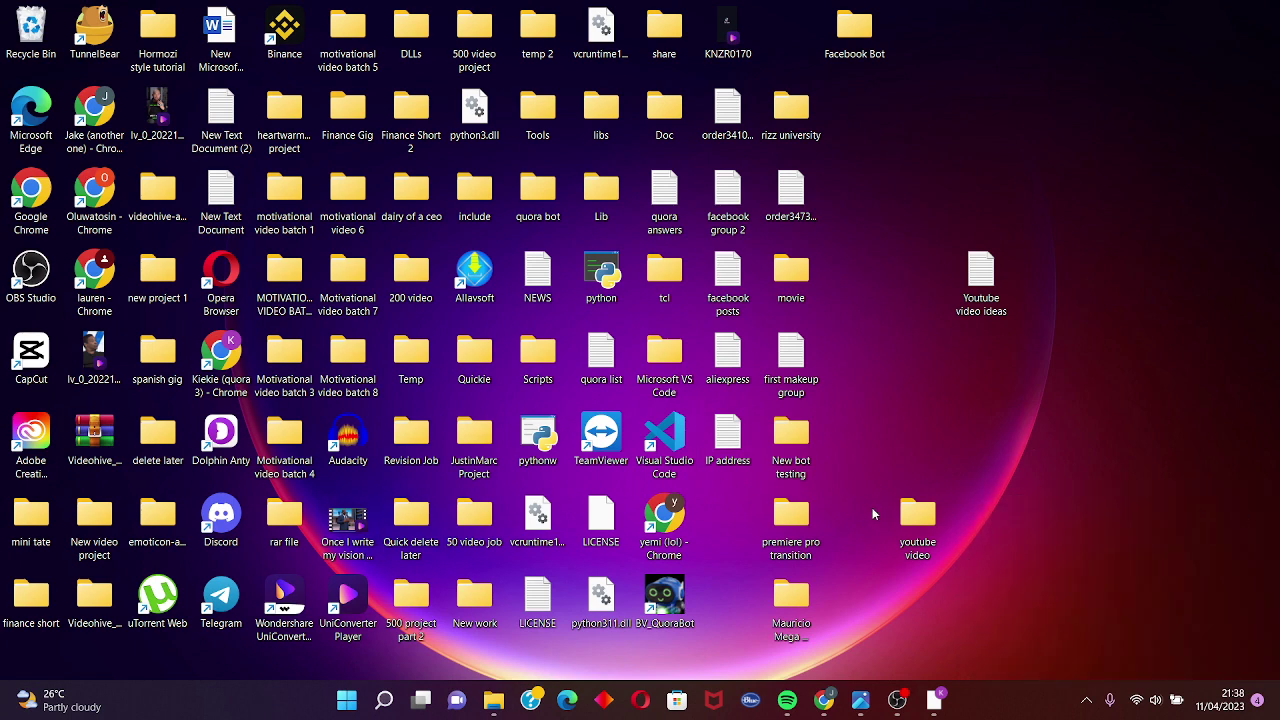
left_click(347, 701)
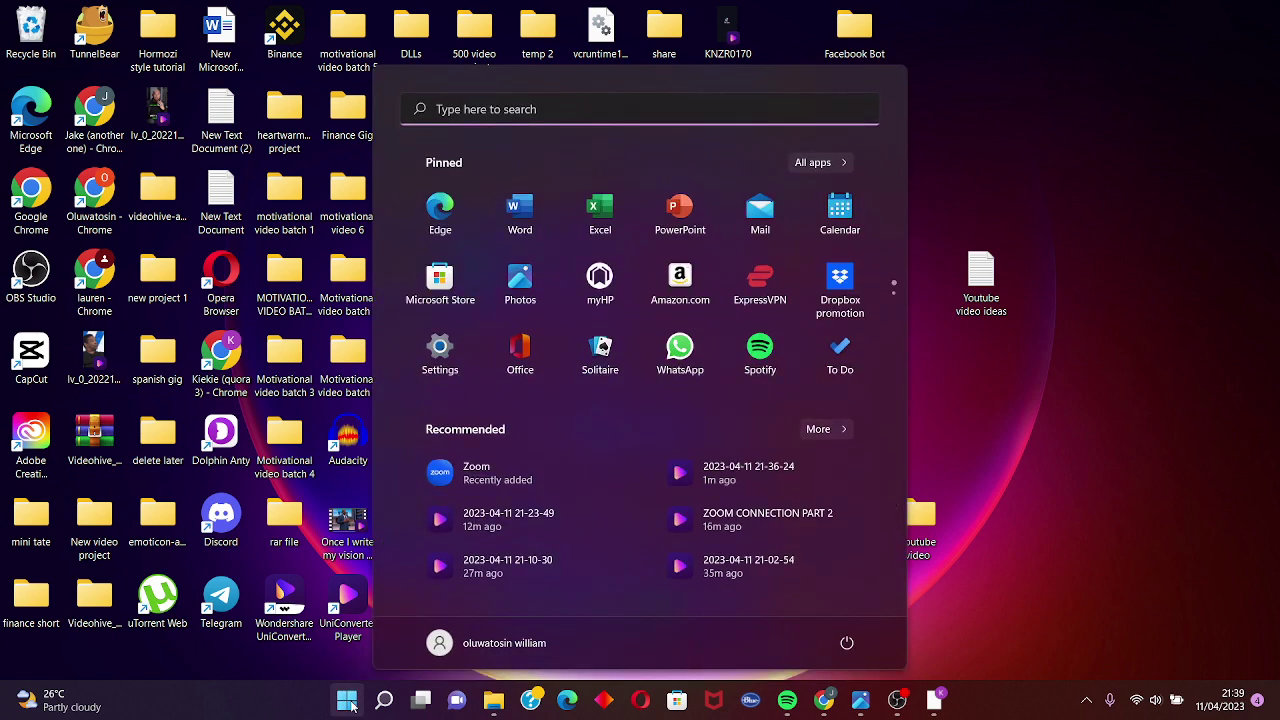
left_click(477, 117)
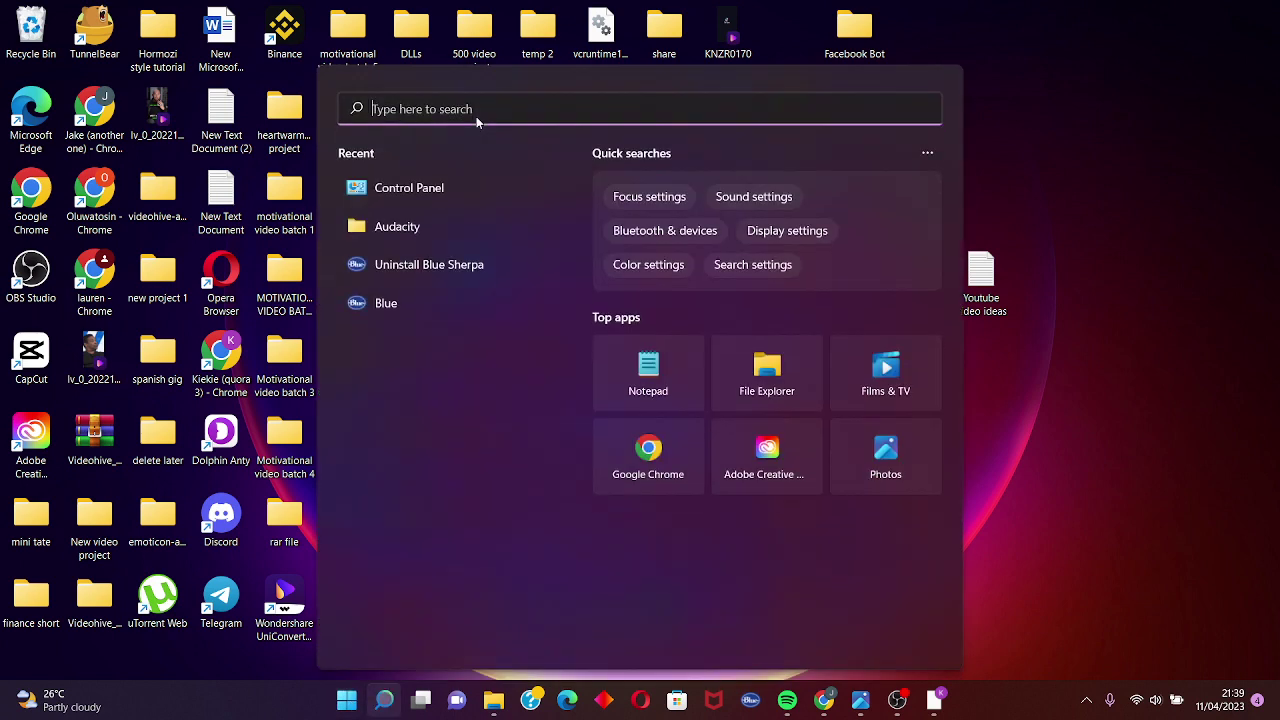
type("con")
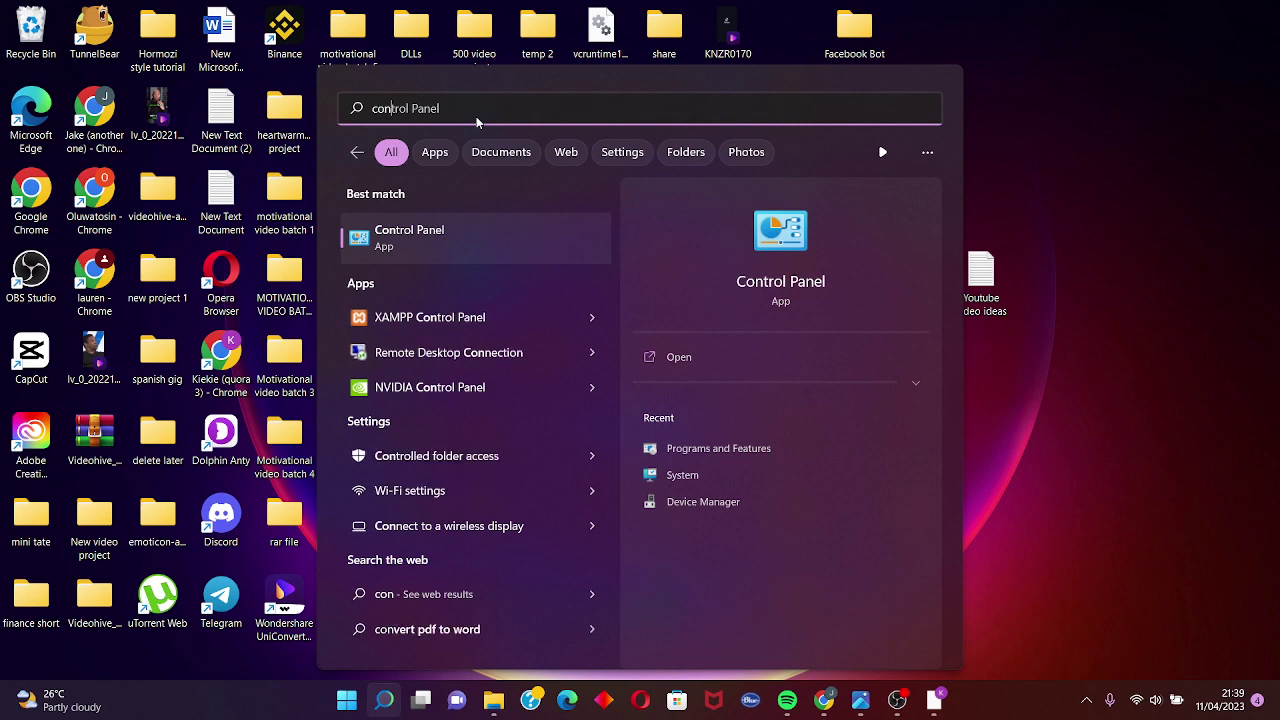
left_click(430, 238)
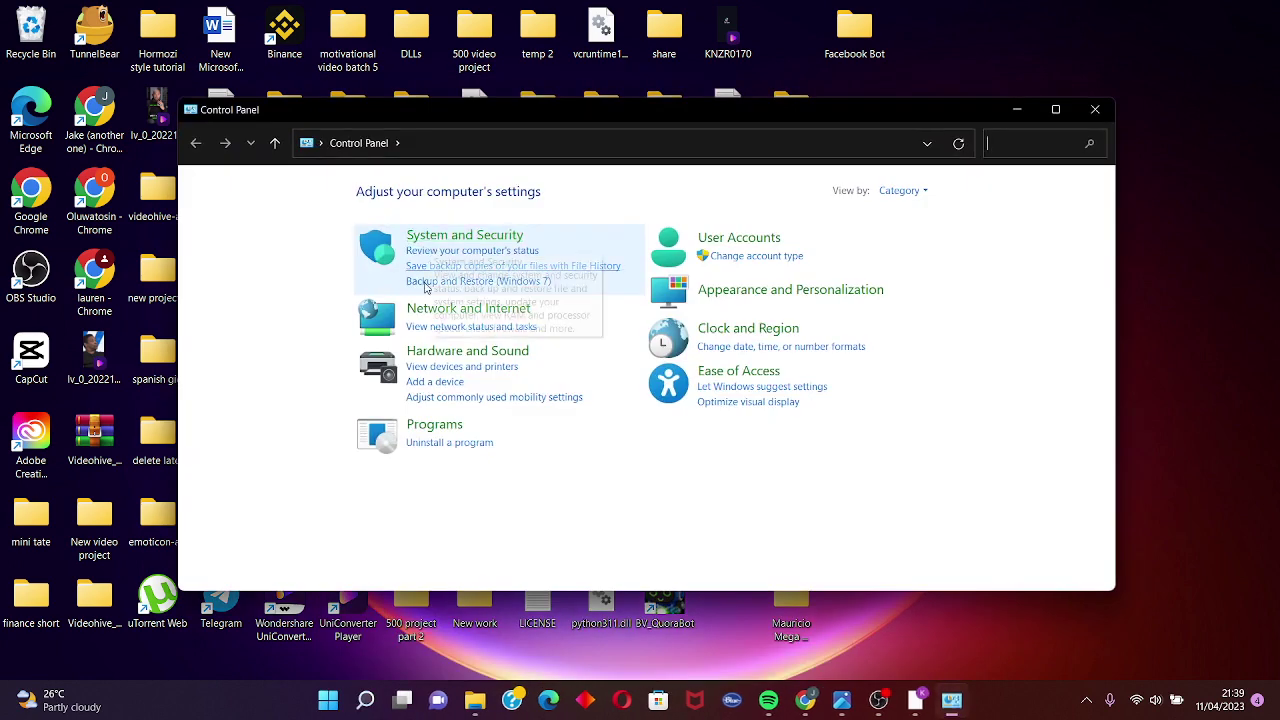
Uninstall Zoom from Programs and Features, then minimize the window
left_click(439, 443)
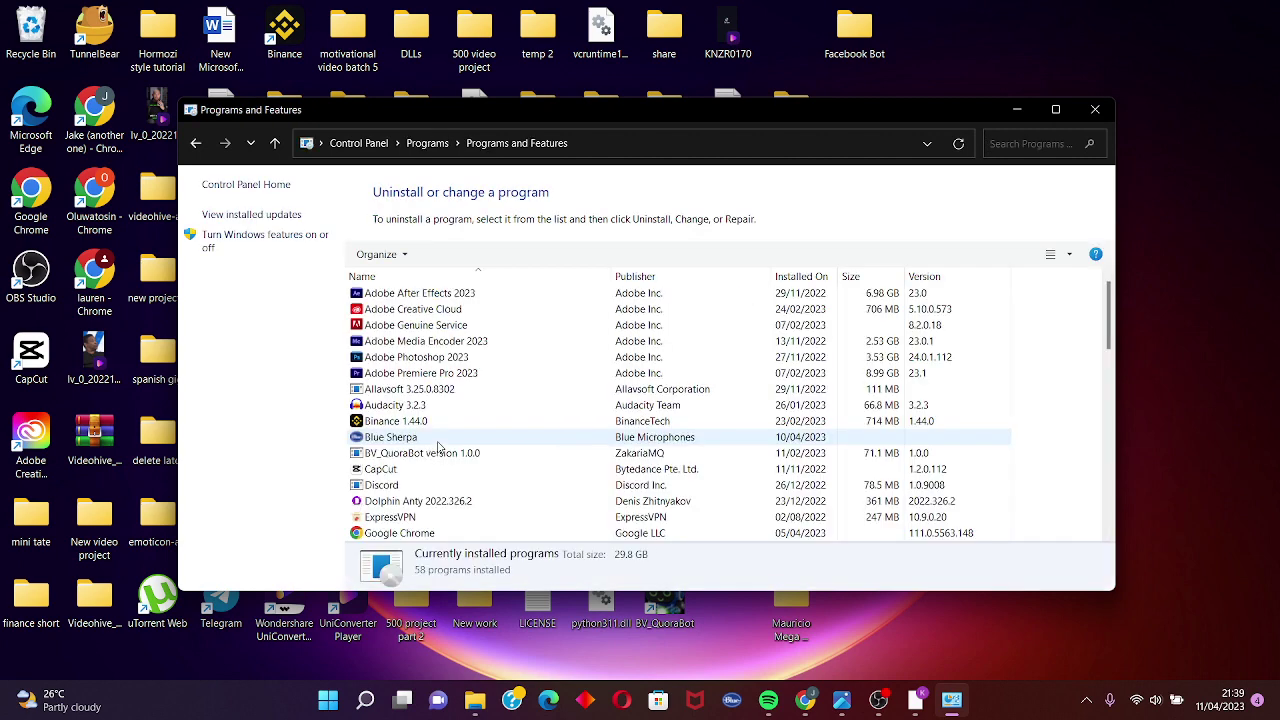
scroll(565, 424, "down", 10)
scroll(565, 424, "down", 3)
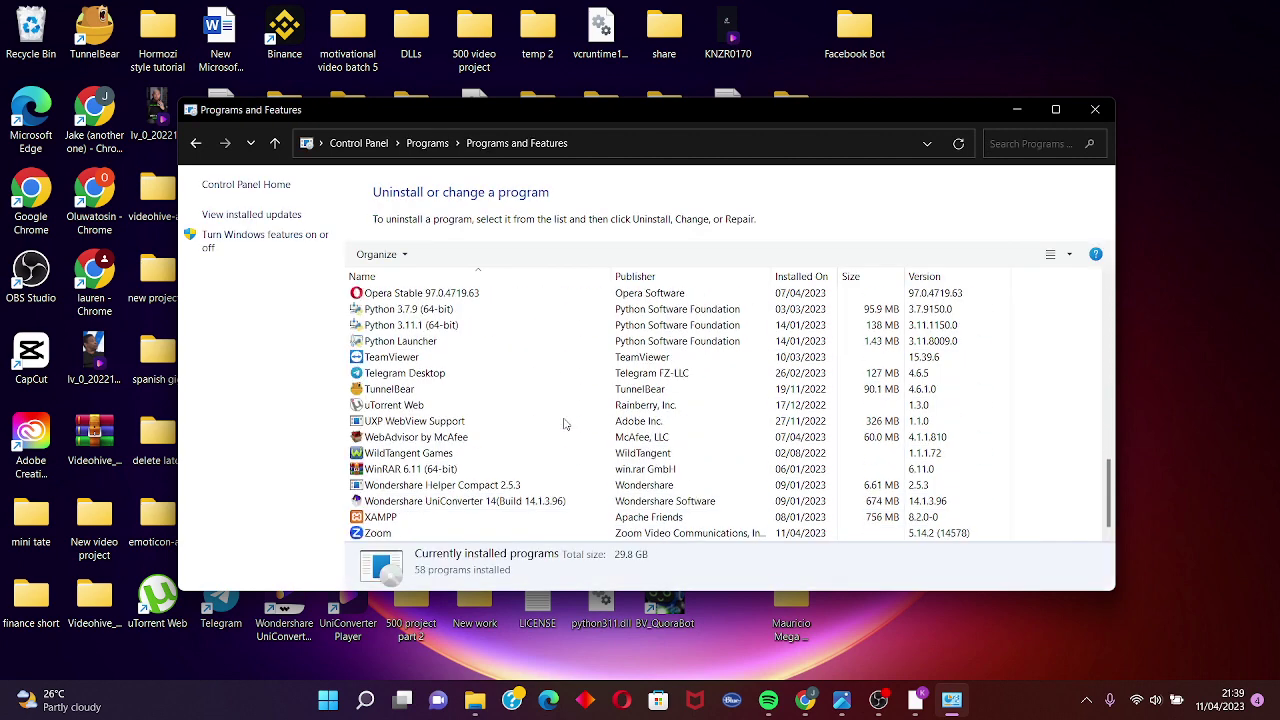
right_click(418, 538)
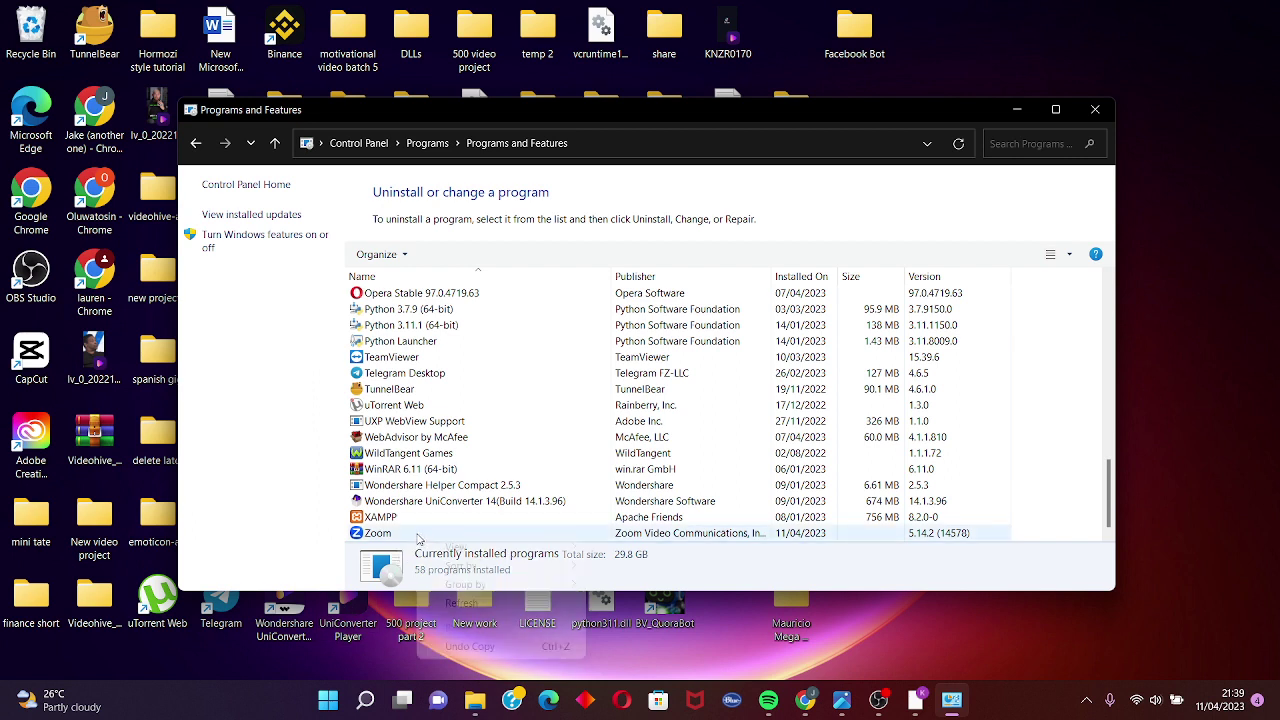
left_click(409, 540)
left_click(409, 536)
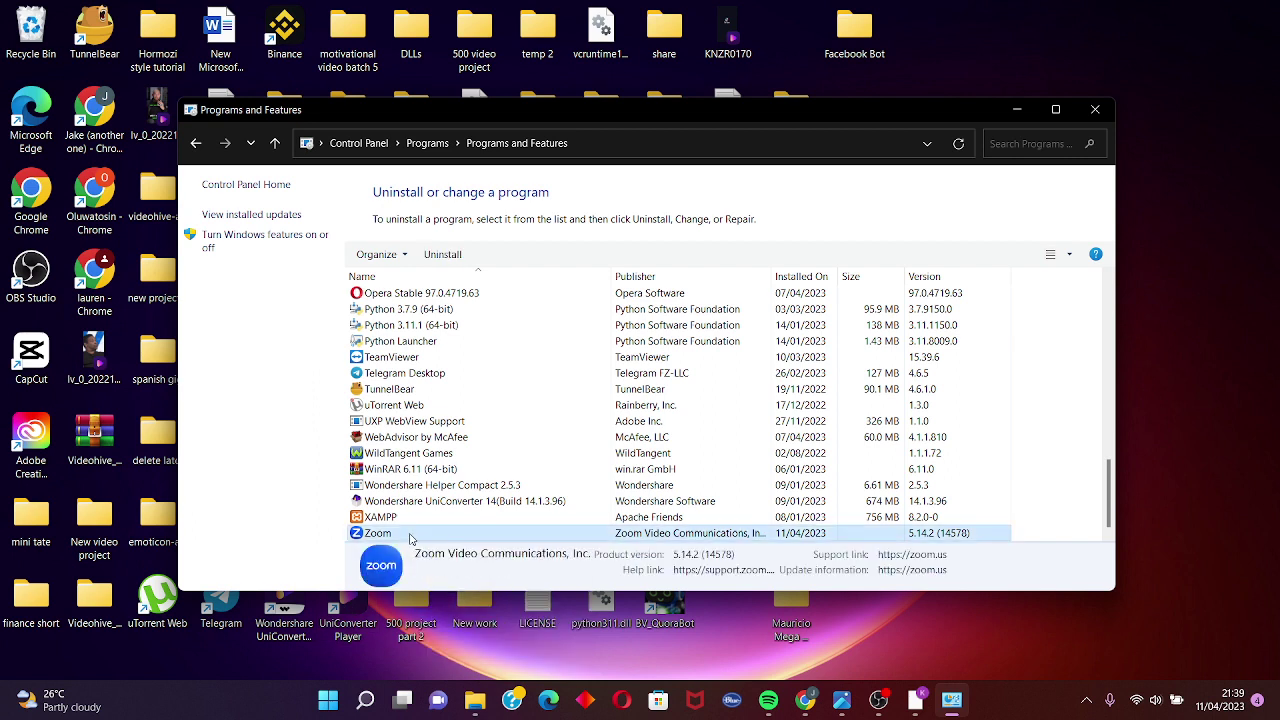
right_click(414, 539)
left_click(455, 547)
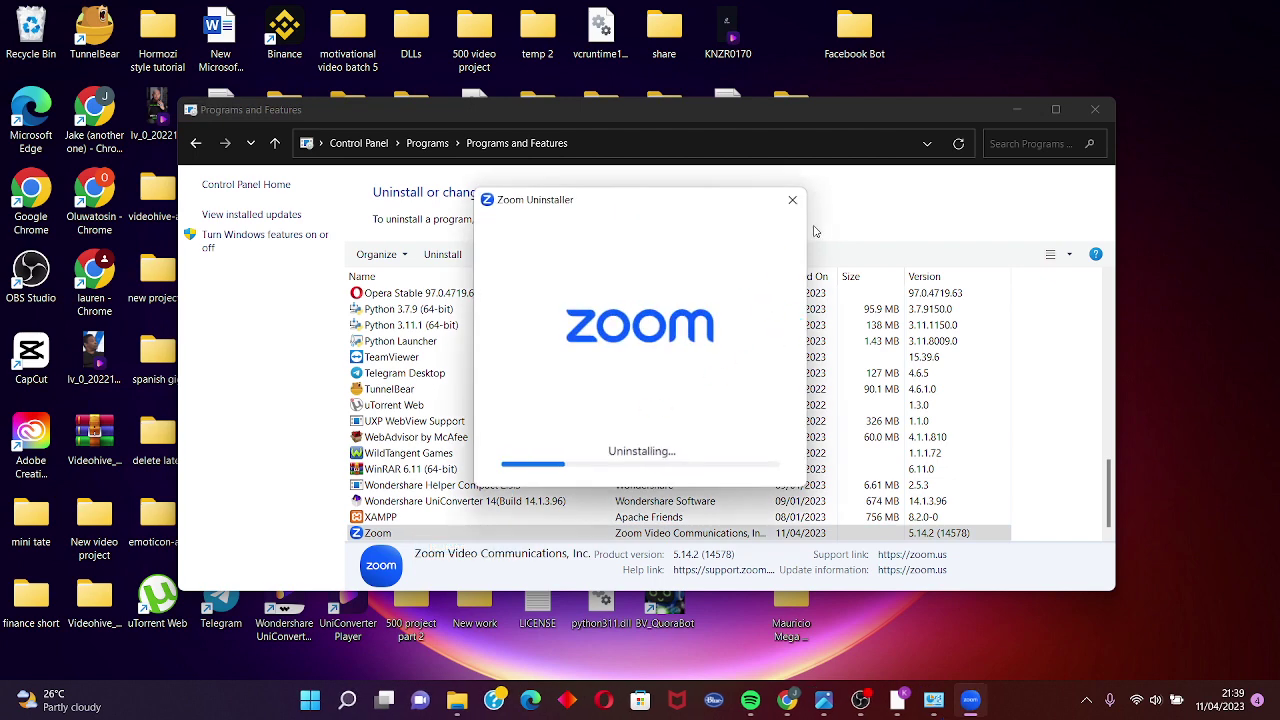
left_click(1017, 111)
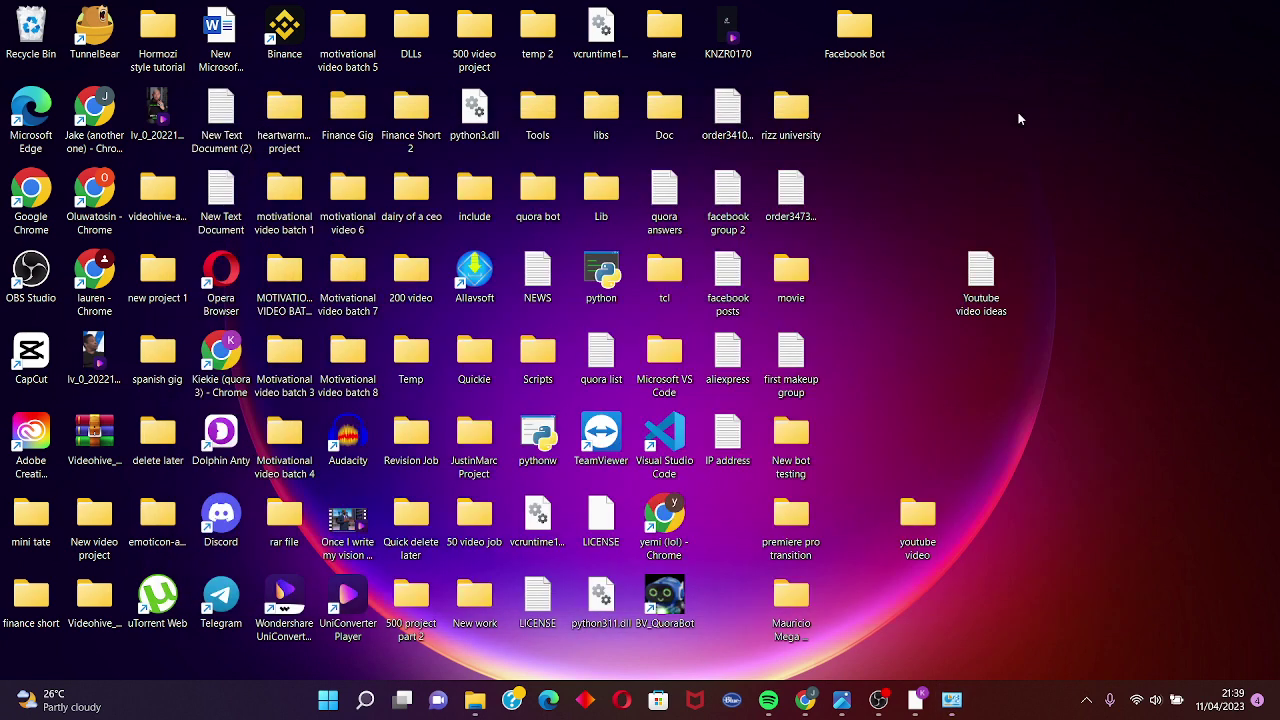
key("alt+F4")
left_click(768, 273)
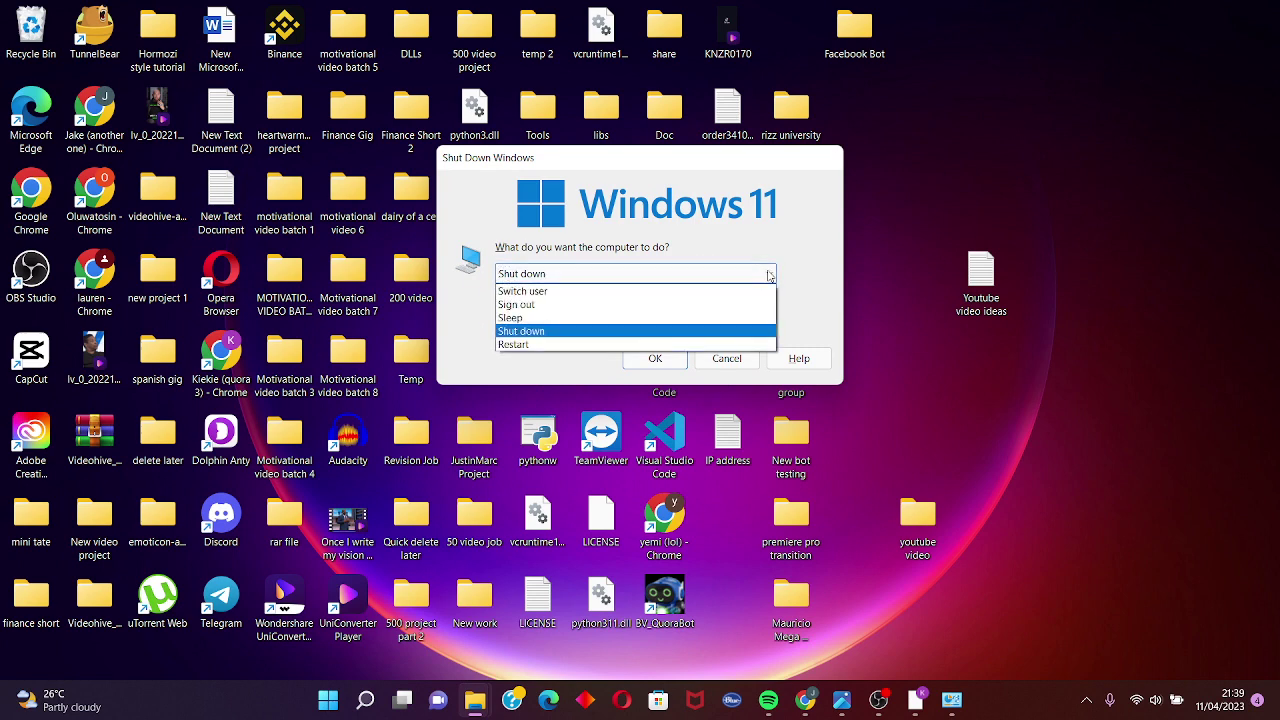
left_click(546, 345)
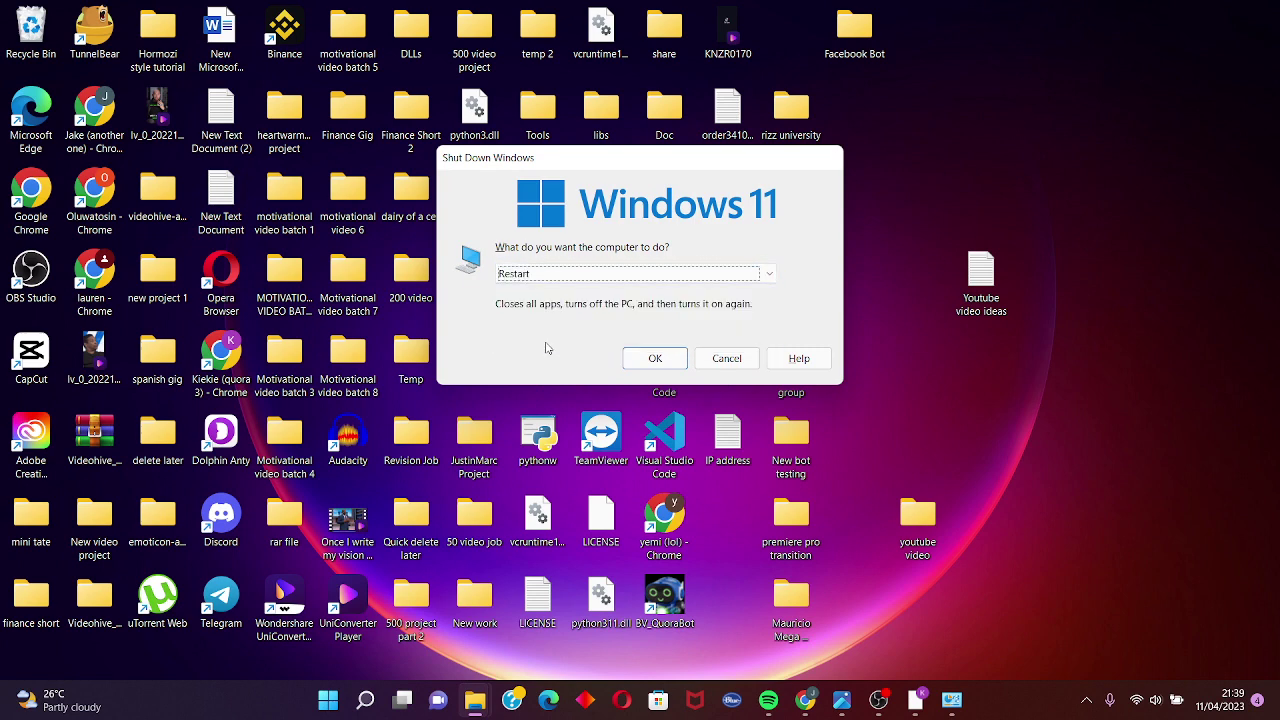
left_click(727, 359)
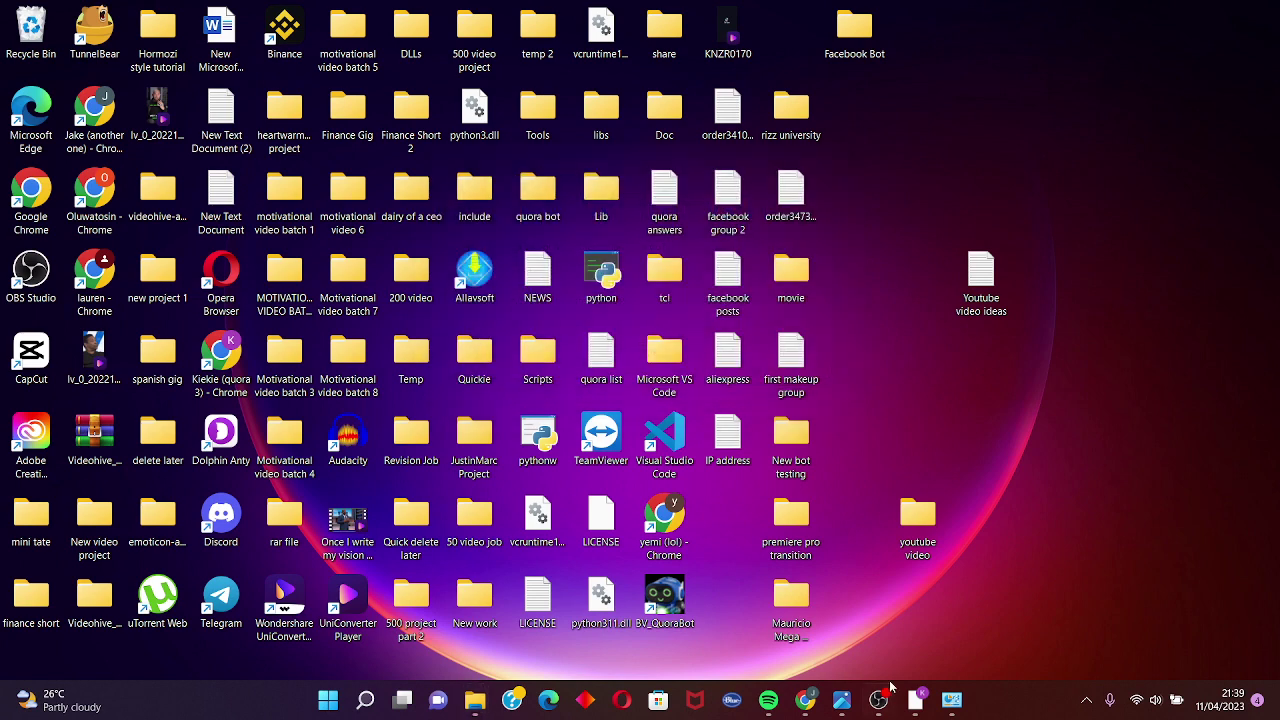
left_click(915, 700)
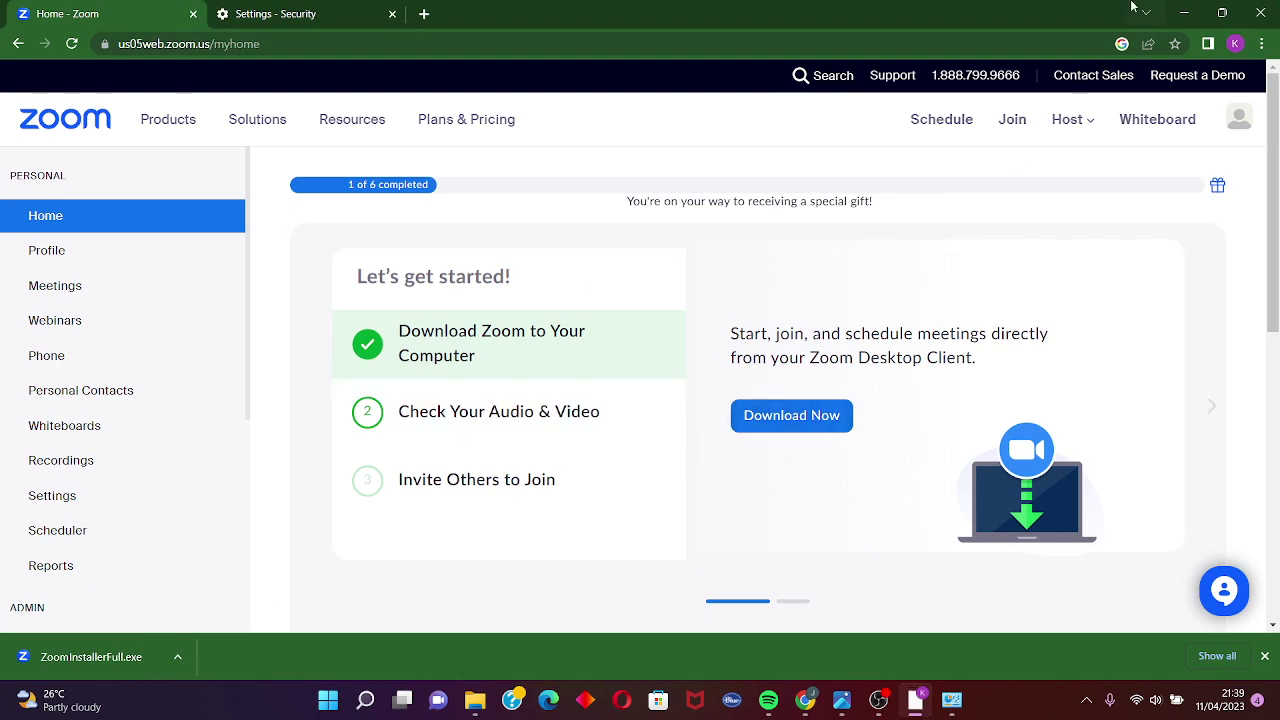
left_click(1188, 12)
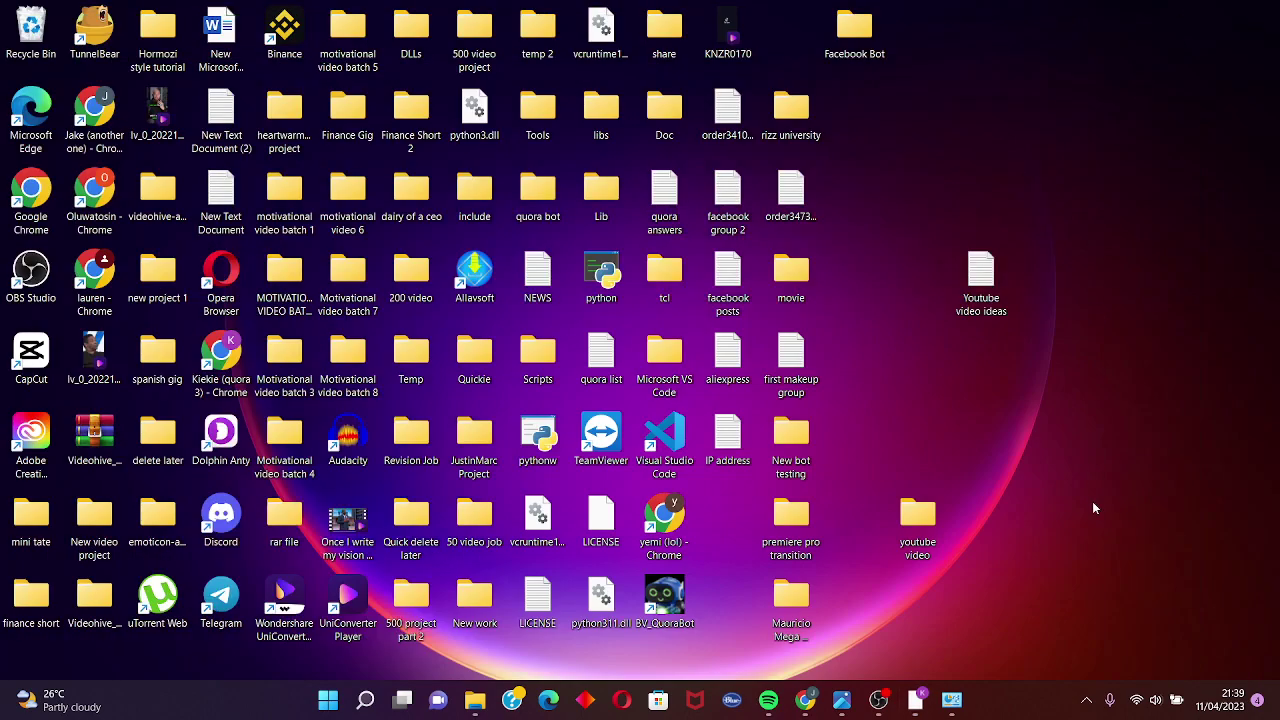